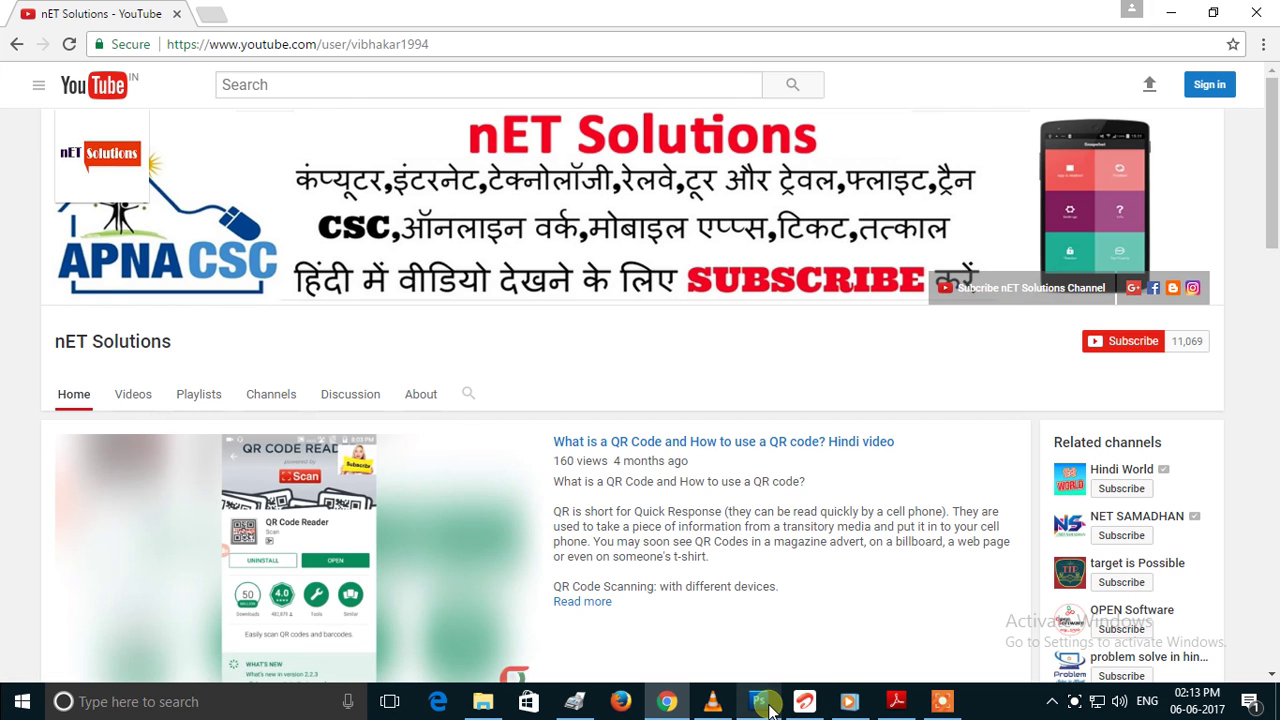
# - Close Image (55).jpg without saving, then minimise Photoshop and Chrome to reveal the desktop
pyautogui.click(758, 701)
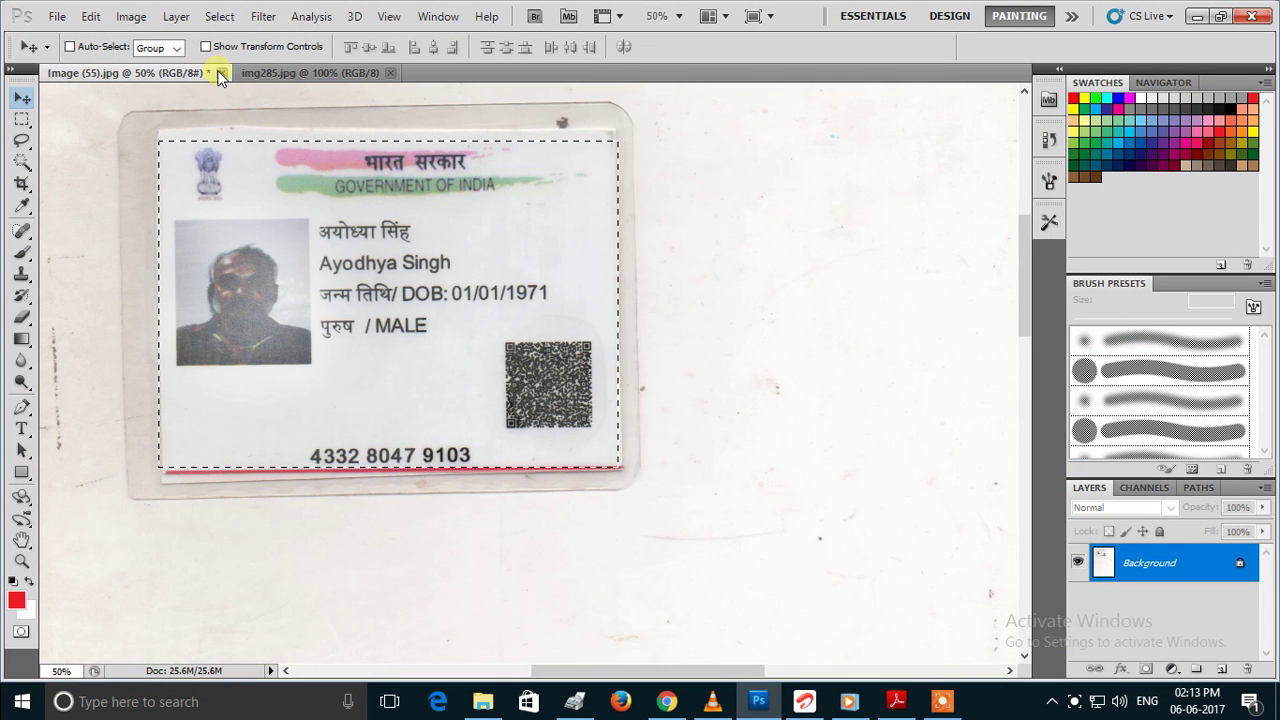
pyautogui.click(221, 72)
pyautogui.click(608, 276)
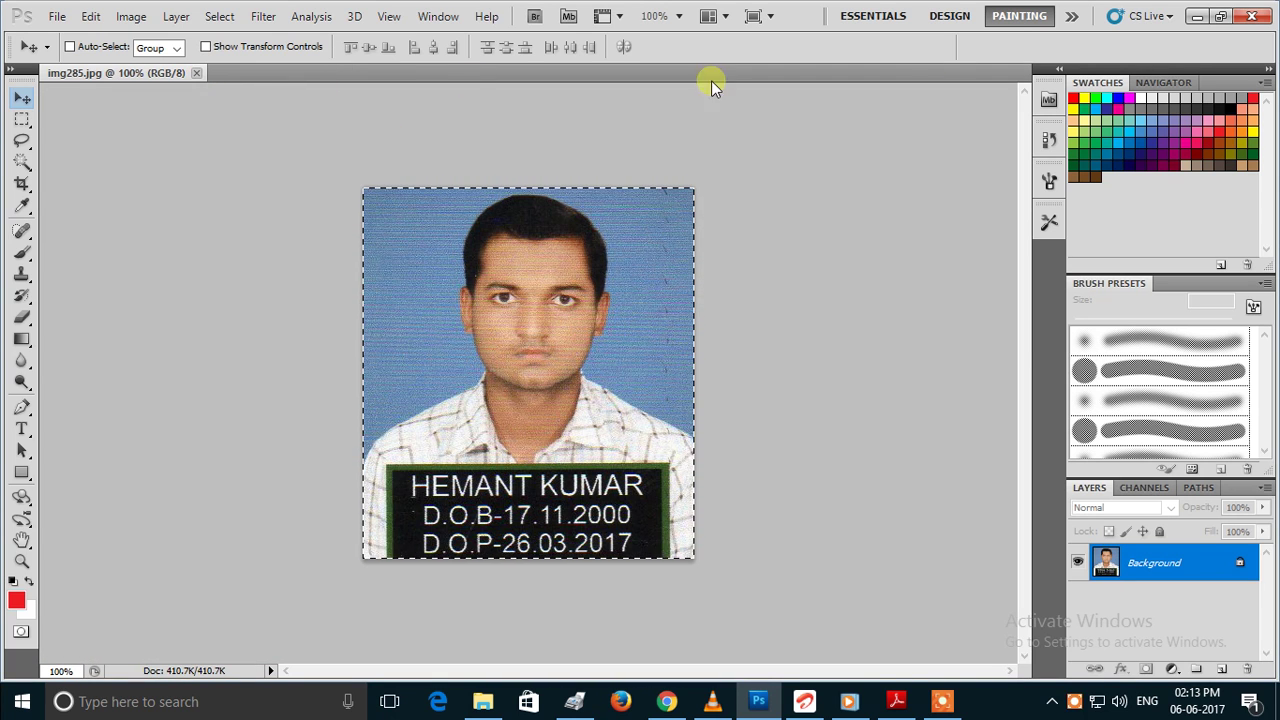
pyautogui.click(1197, 17)
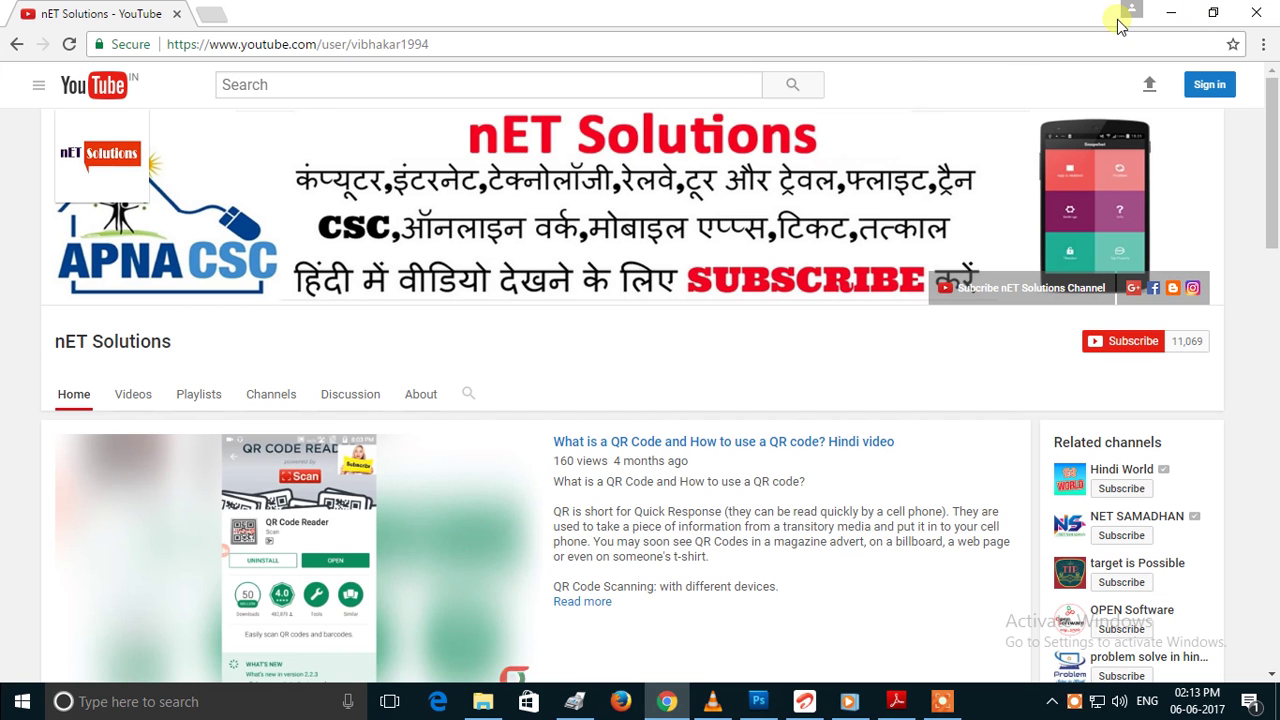
pyautogui.click(1170, 14)
pyautogui.doubleClick(183, 37)
pyautogui.scroll(-3, 490, 100)
pyautogui.scroll(-7, 480, 288)
pyautogui.scroll(-7, 480, 288)
pyautogui.scroll(-10, 480, 288)
pyautogui.scroll(1, 480, 288)
pyautogui.scroll(-1, 451, 306)
pyautogui.scroll(1, 447, 311)
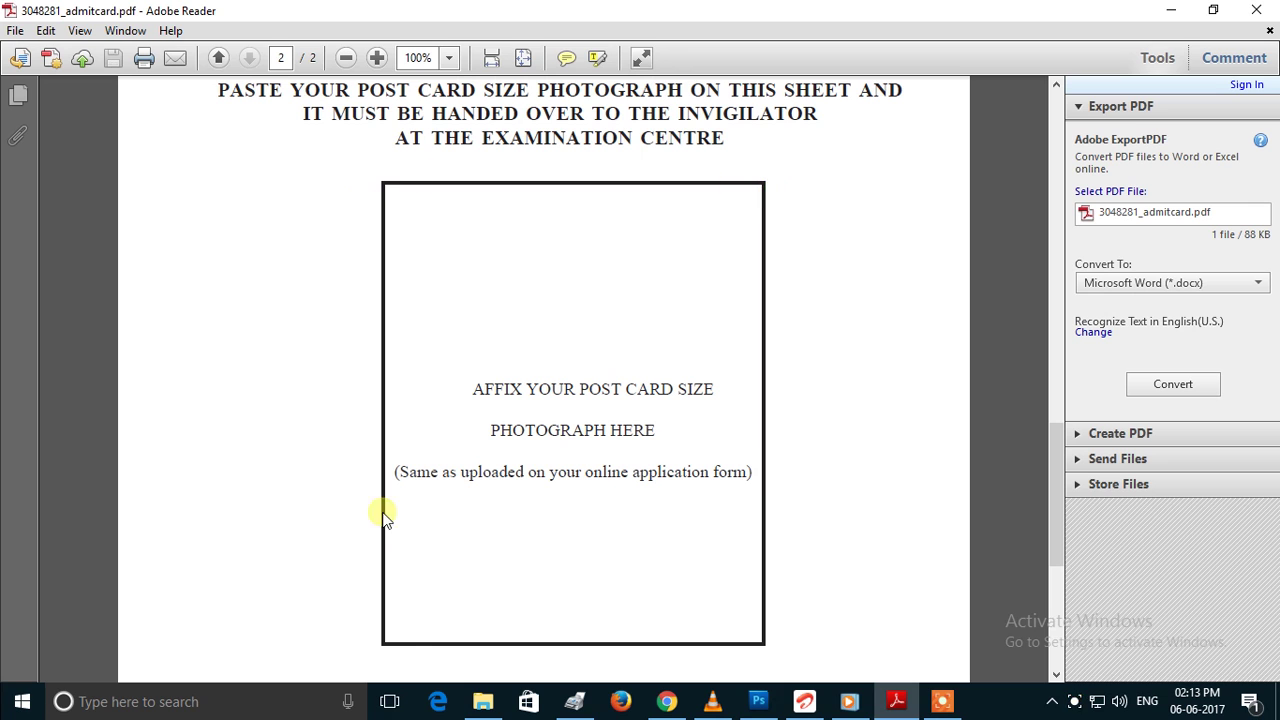
pyautogui.scroll(4, 643, 371)
pyautogui.scroll(-4, 645, 381)
# - Select, then deselect, the note text in the photo box, scrolling around the empty frame
pyautogui.moveTo(750, 471); pyautogui.dragTo(415, 471)
pyautogui.scroll(5, 300, 370)
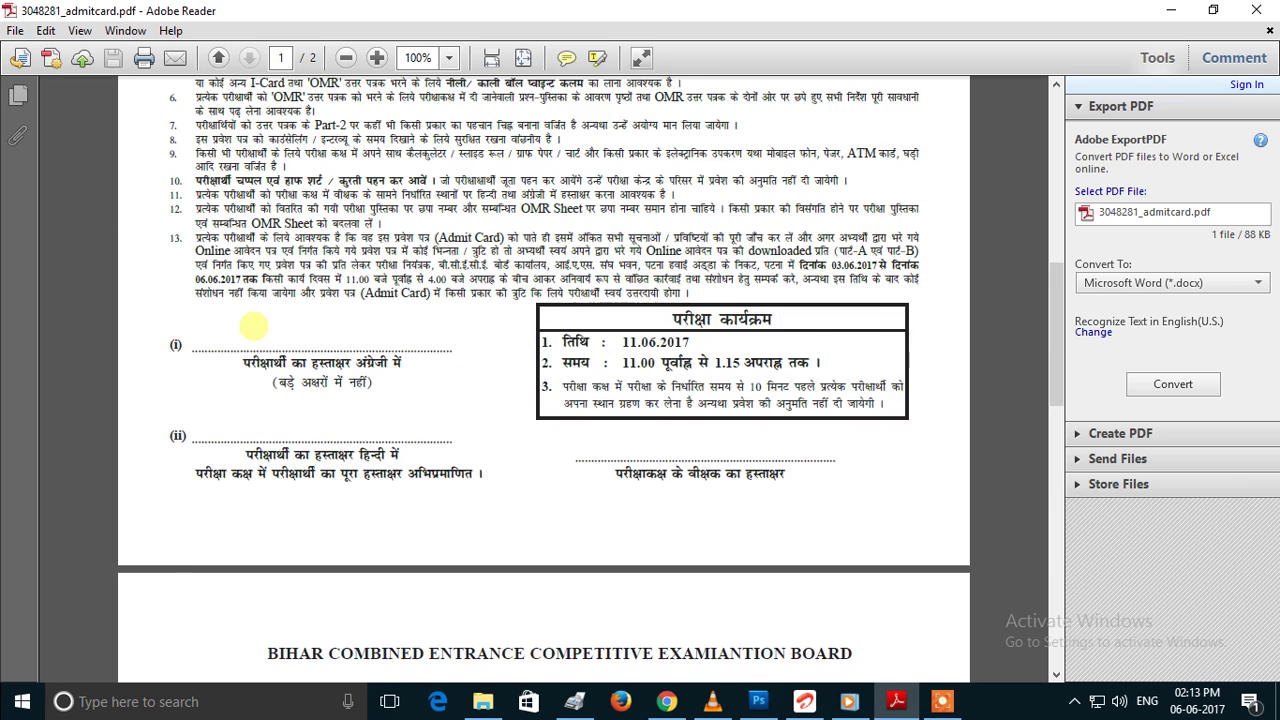
pyautogui.scroll(3, 300, 340)
pyautogui.scroll(3, 400, 330)
pyautogui.scroll(-1, 440, 345)
pyautogui.scroll(-5, 440, 345)
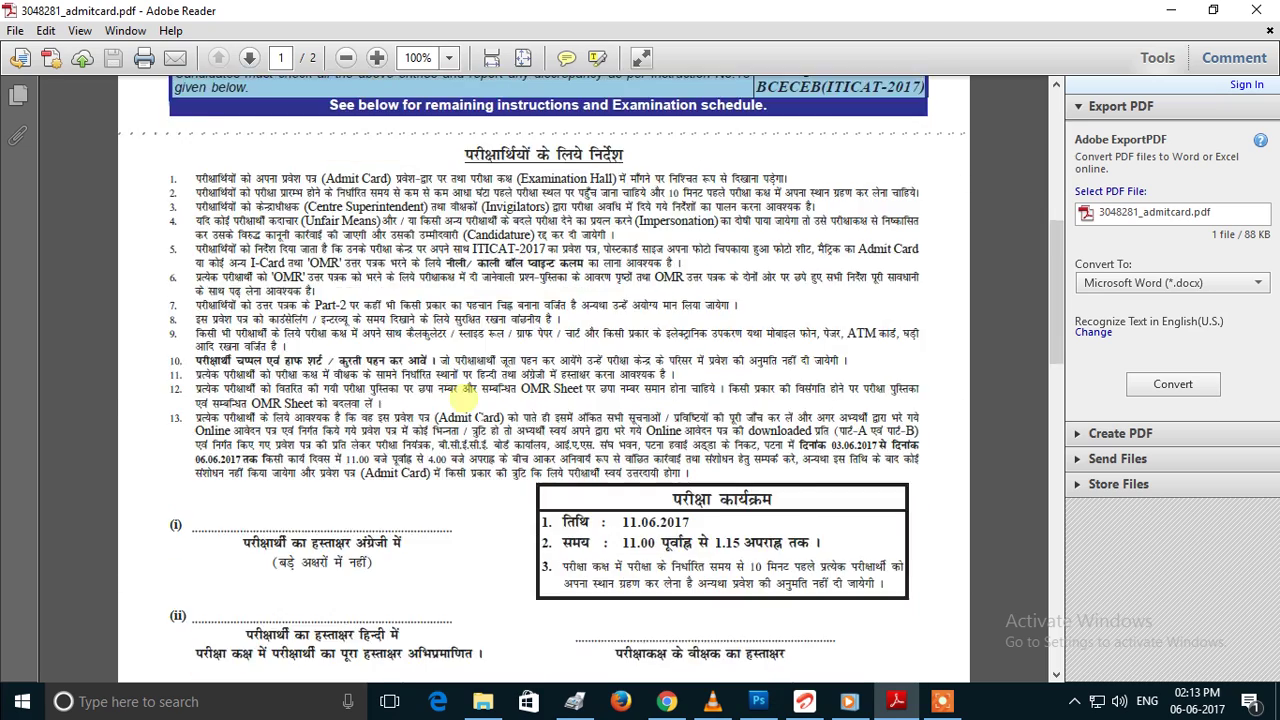
pyautogui.scroll(-5, 457, 400)
pyautogui.scroll(-3, 580, 423)
pyautogui.scroll(-3, 583, 423)
pyautogui.click(501, 355)
pyautogui.scroll(-1, 486, 234)
pyautogui.scroll(-3, 470, 300)
pyautogui.scroll(4, 464, 341)
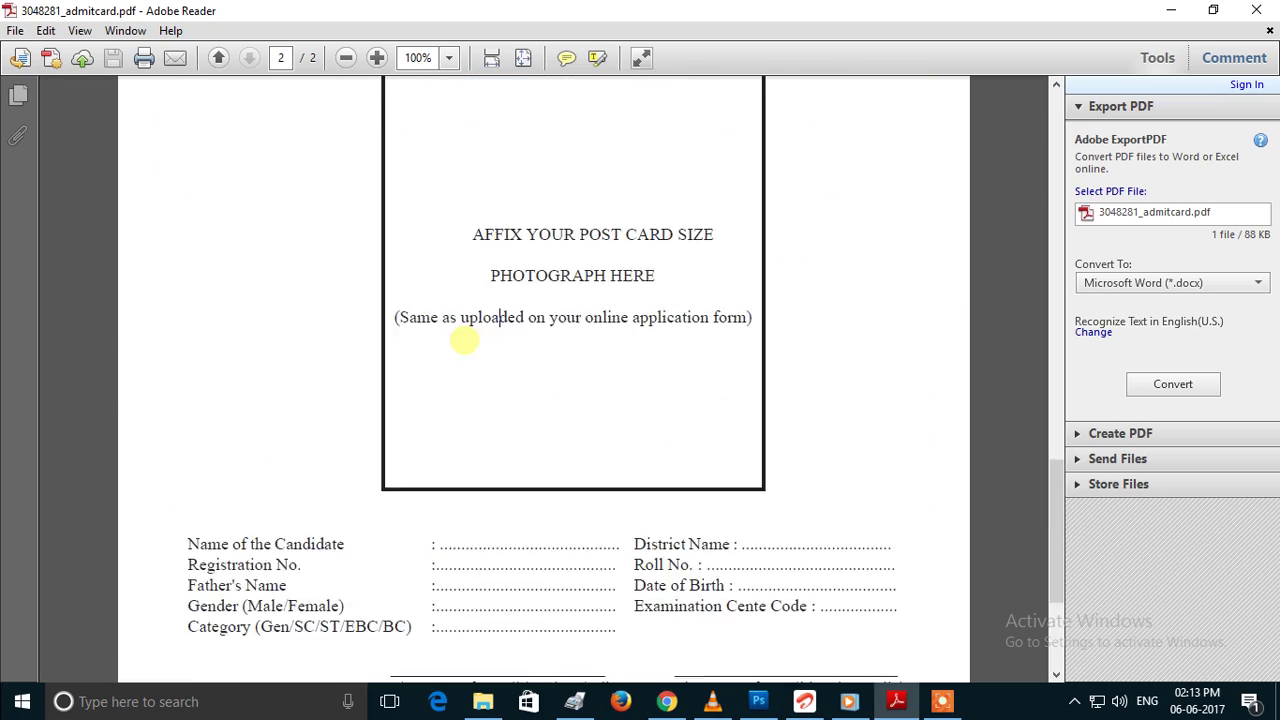
pyautogui.scroll(4, 464, 338)
pyautogui.scroll(3, 463, 331)
pyautogui.scroll(-3, 463, 331)
pyautogui.scroll(-2, 445, 355)
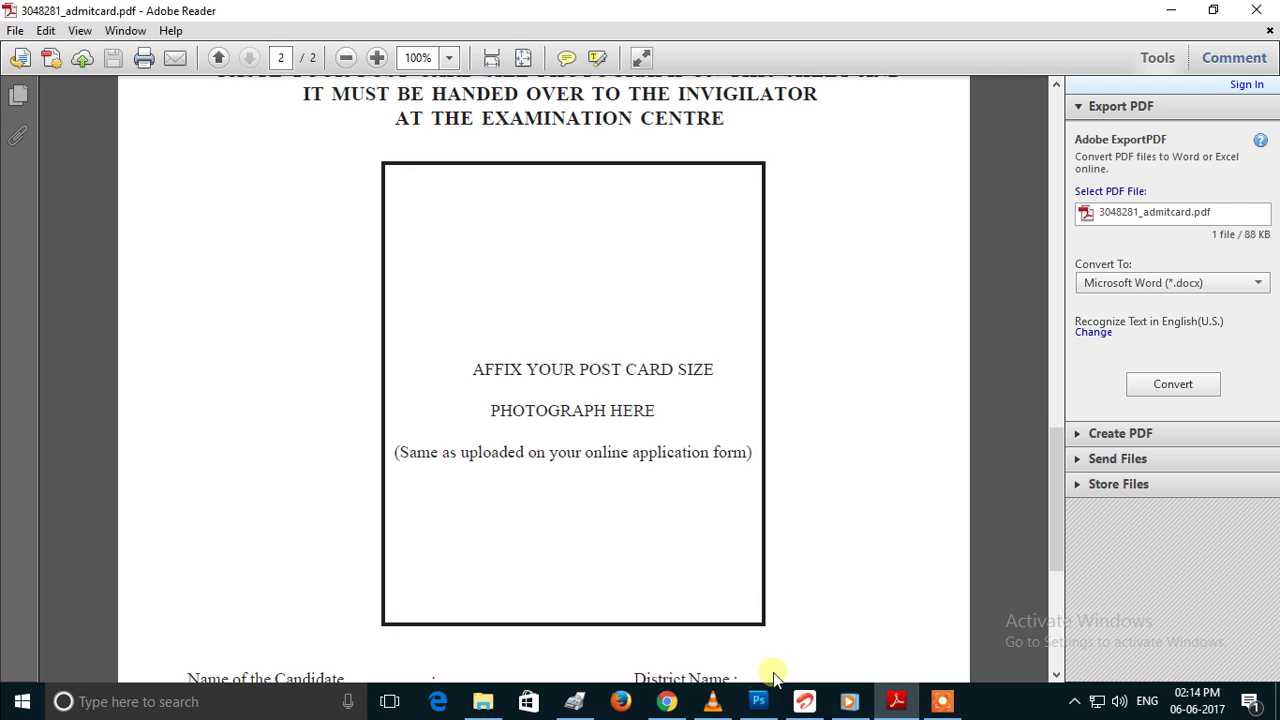
pyautogui.click(759, 700)
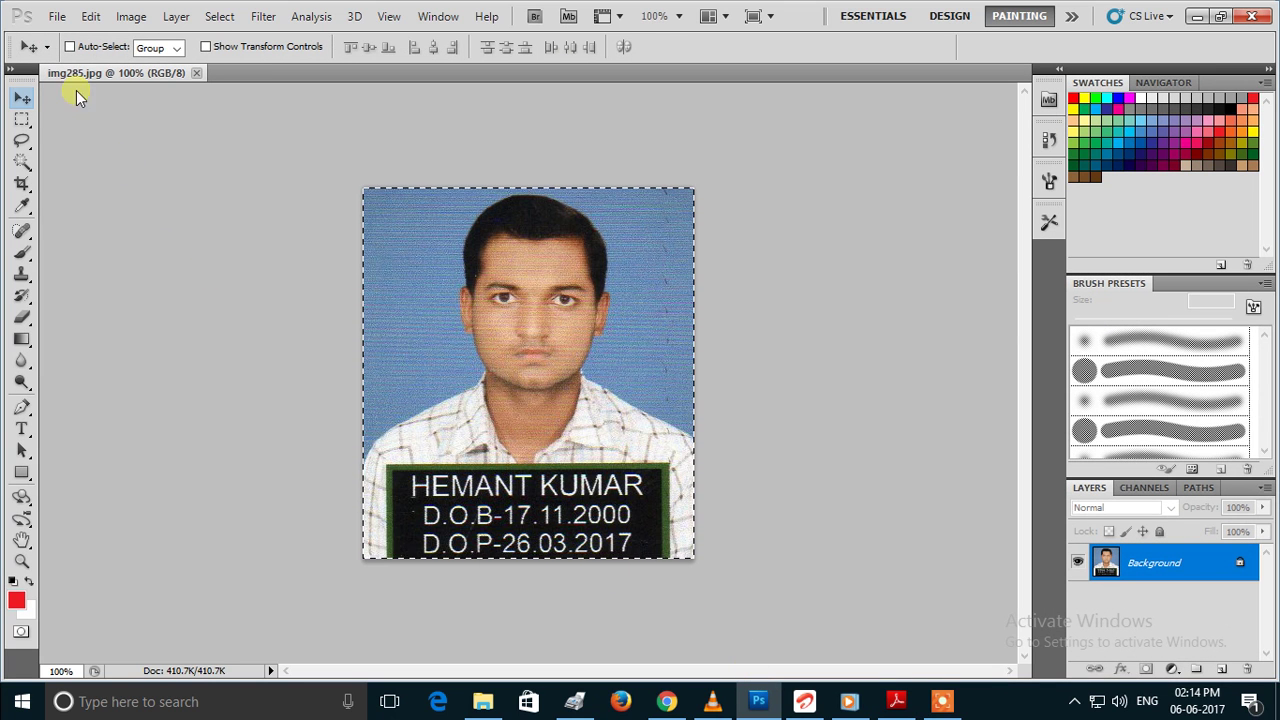
pyautogui.click(57, 16)
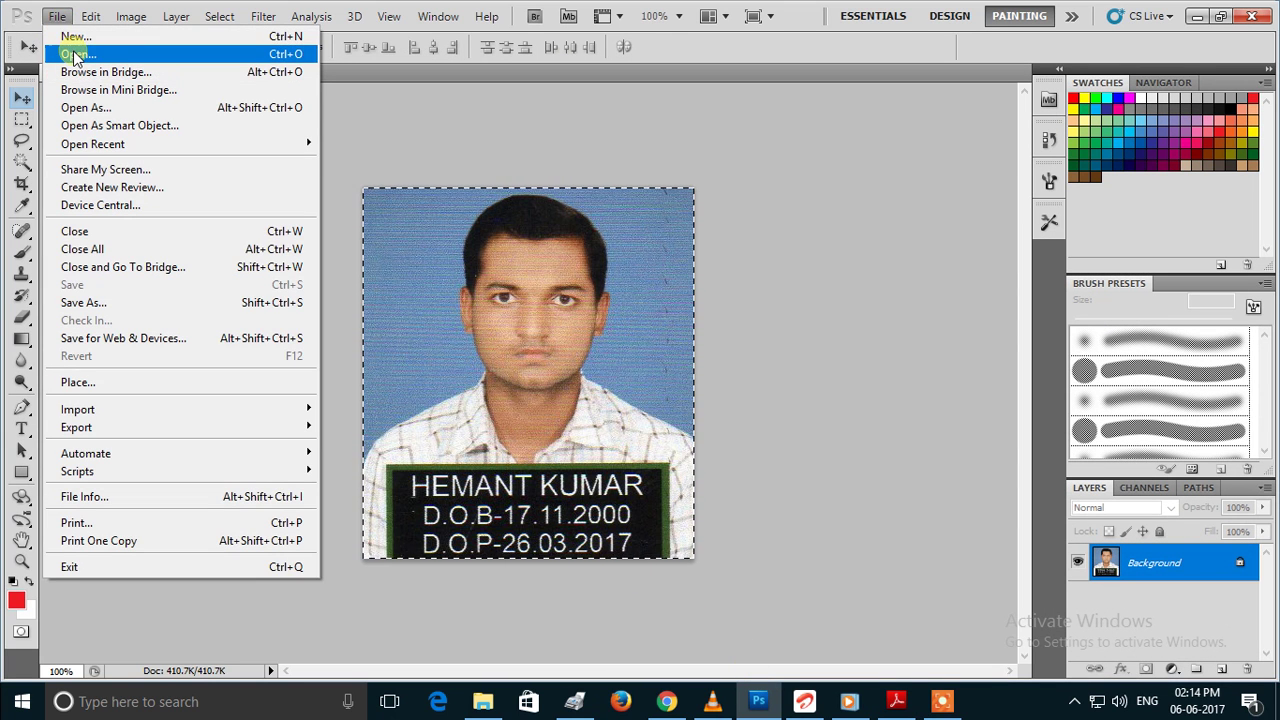
pyautogui.click(1196, 16)
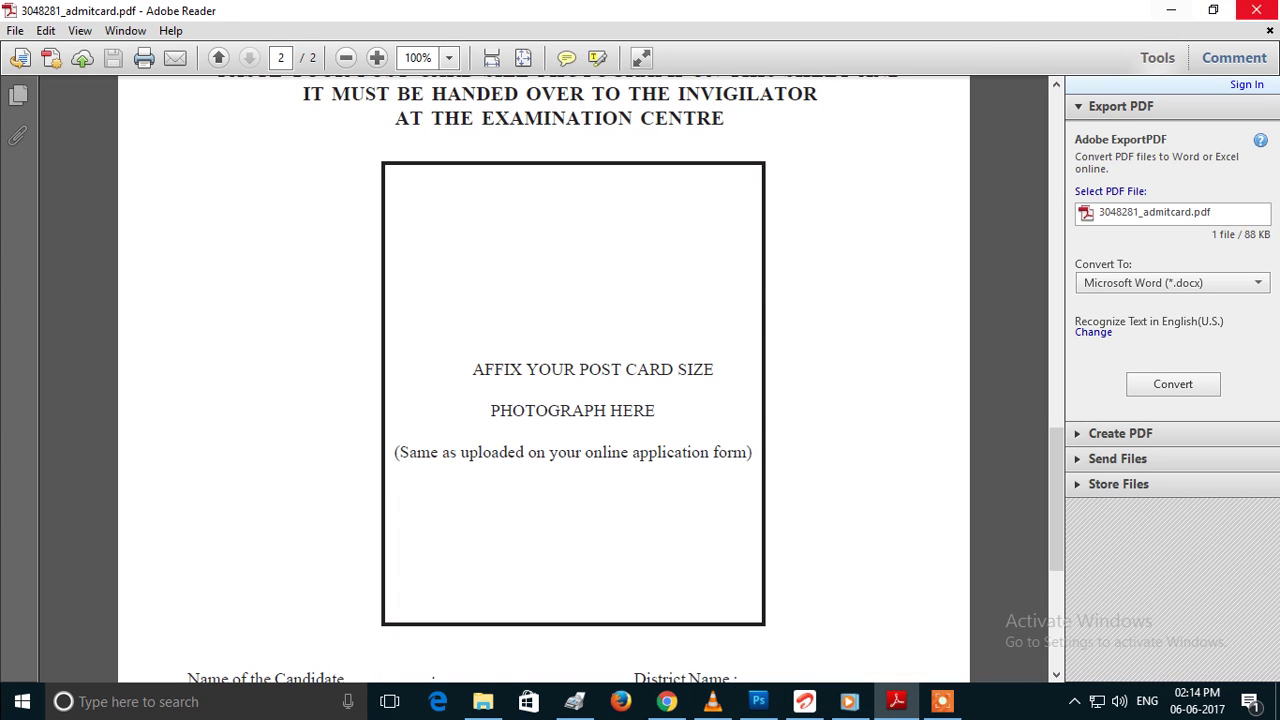
pyautogui.scroll(2, 750, 140)
pyautogui.scroll(-5, 577, 443)
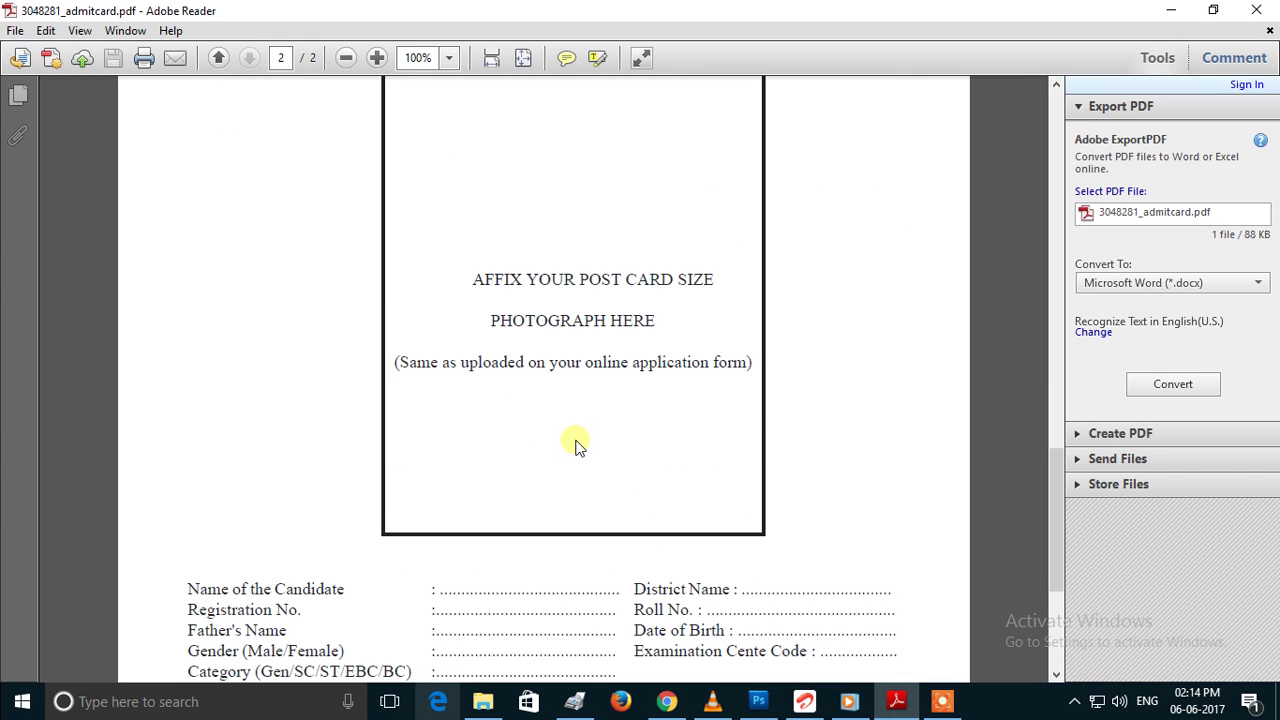
pyautogui.click(765, 707)
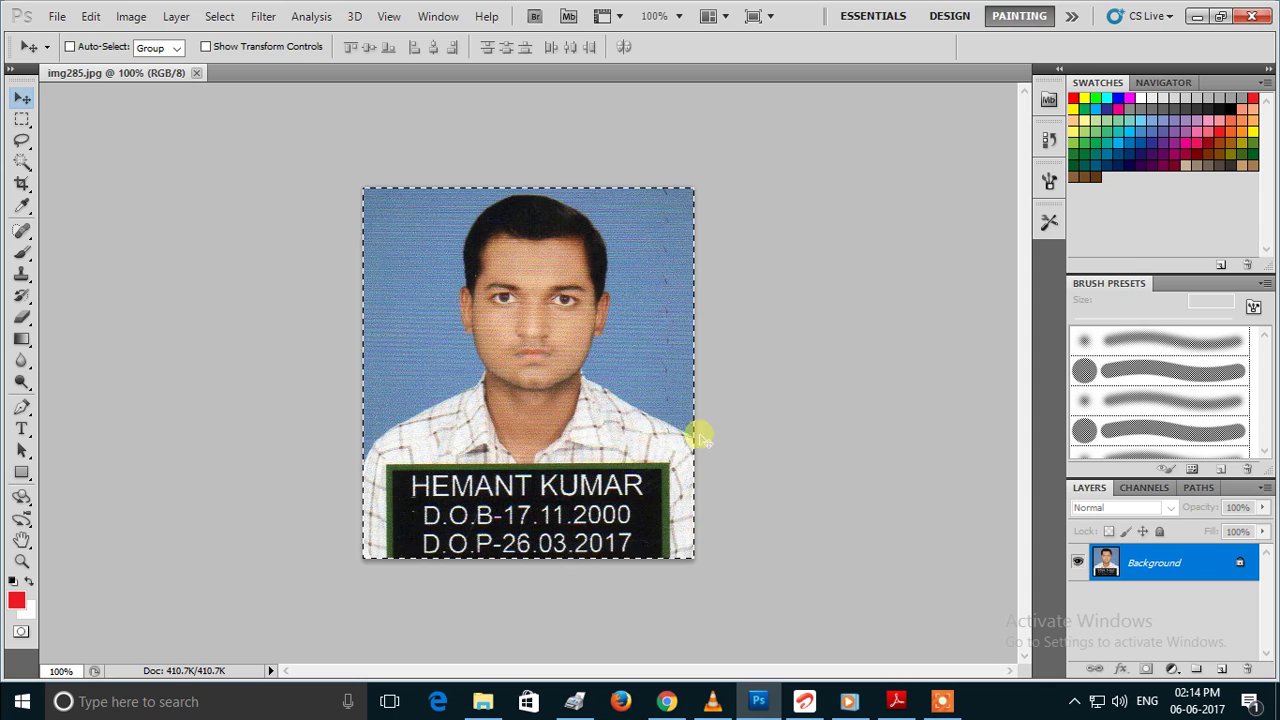
pyautogui.click(757, 705)
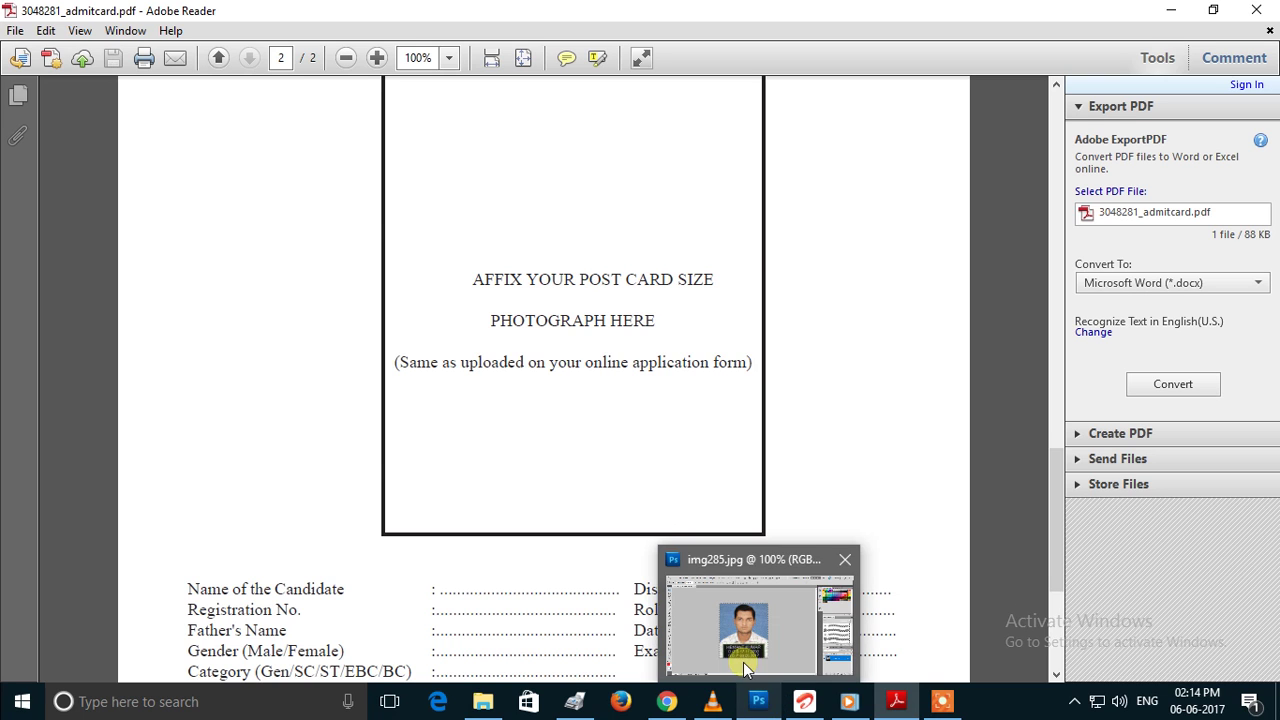
pyautogui.scroll(2, 514, 386)
pyautogui.scroll(-1, 530, 330)
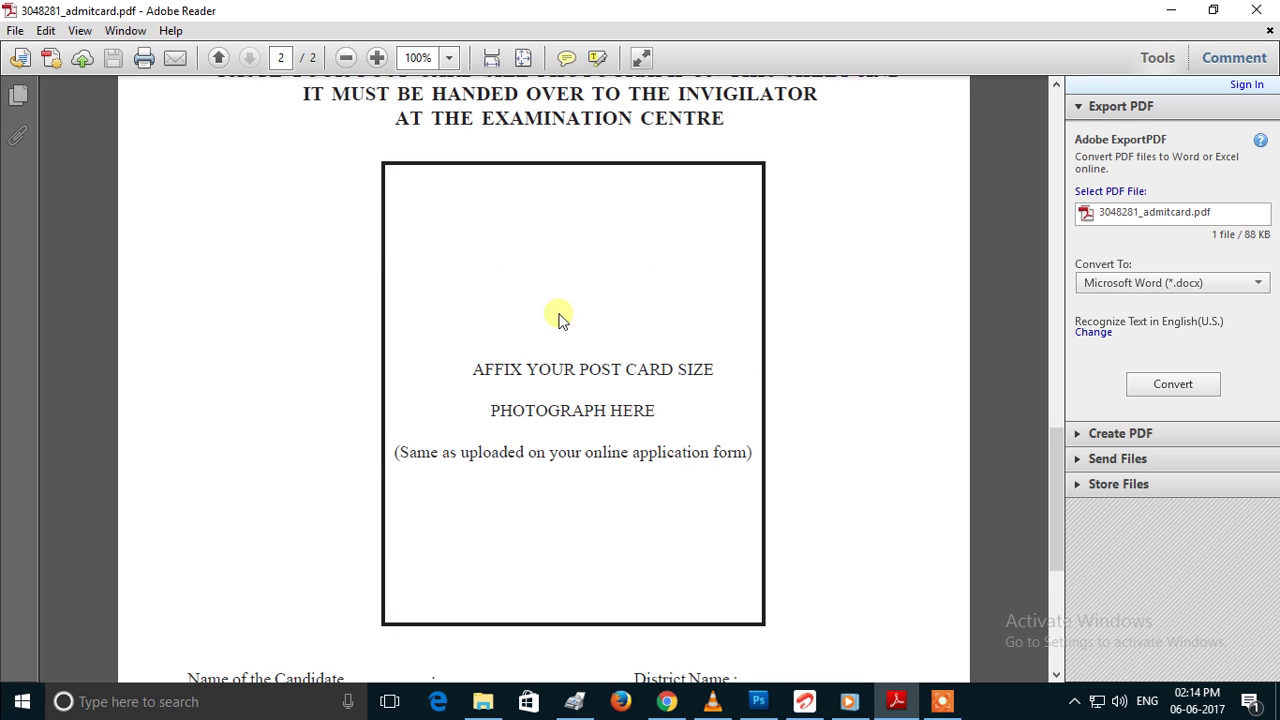
pyautogui.moveTo(88, 664)
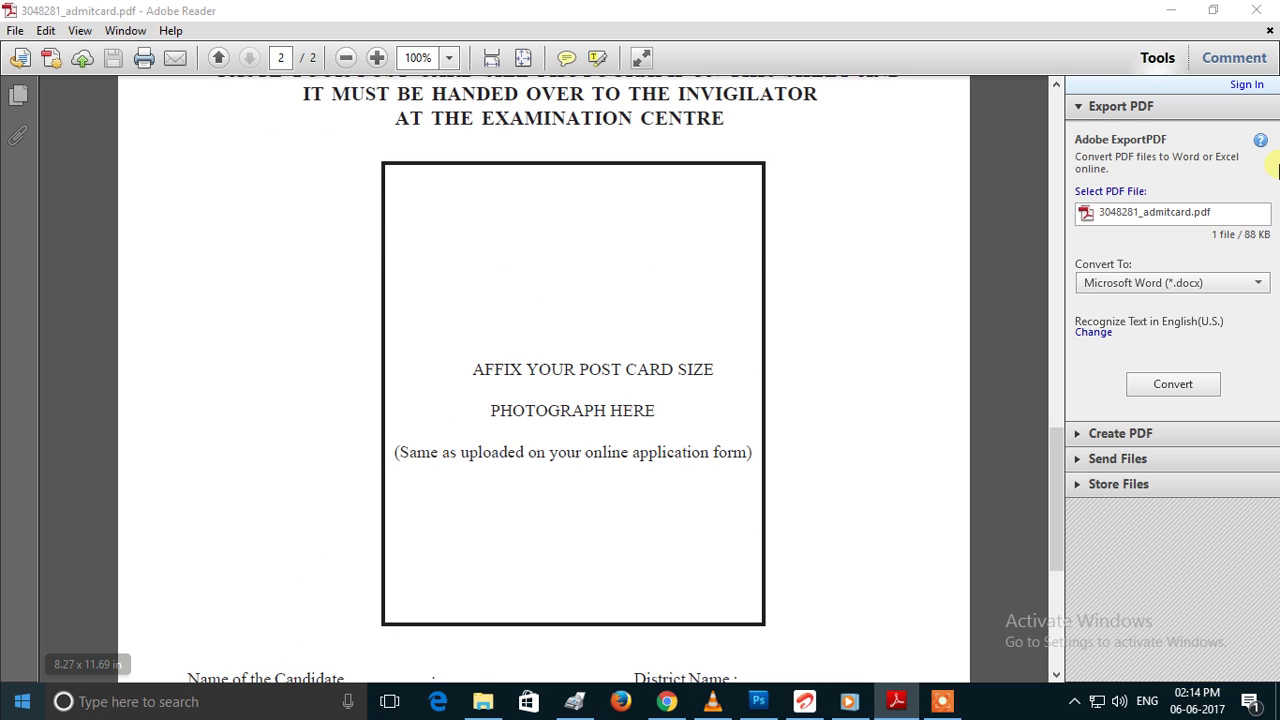
# - Open and dismiss the Windows app list, returning to the admit card PDF
pyautogui.click(12, 706)
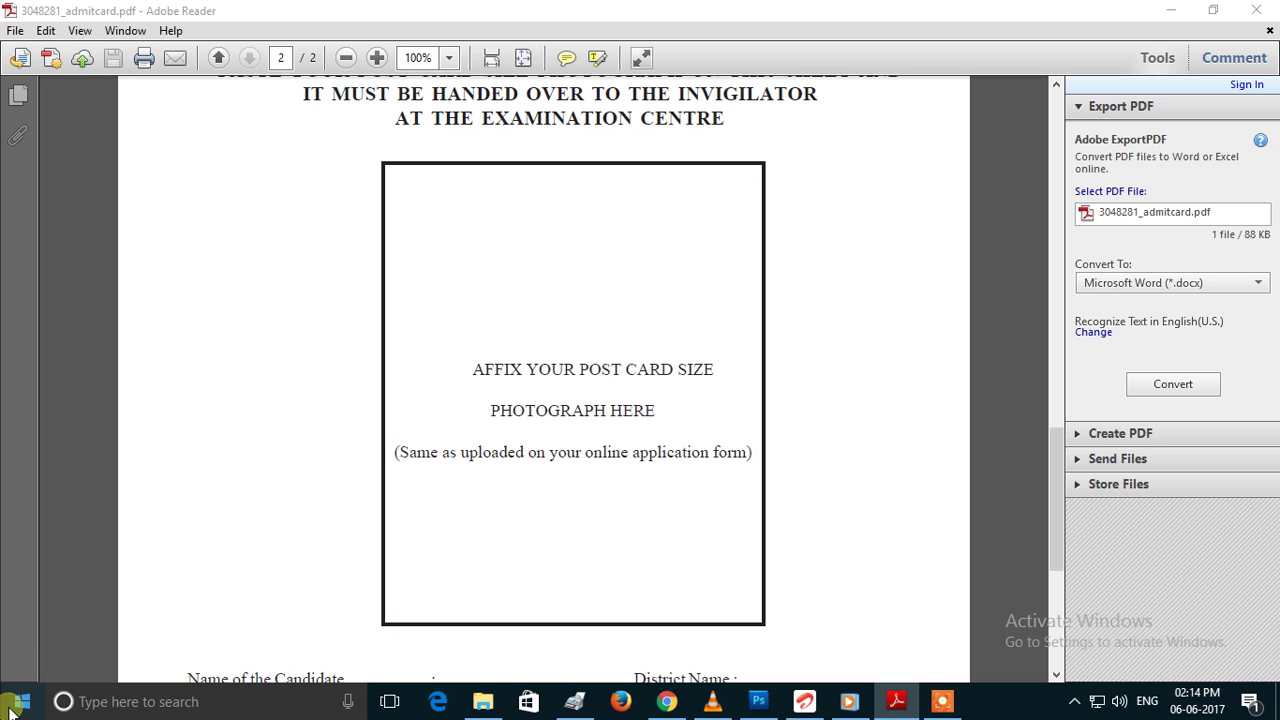
pyautogui.click(172, 701)
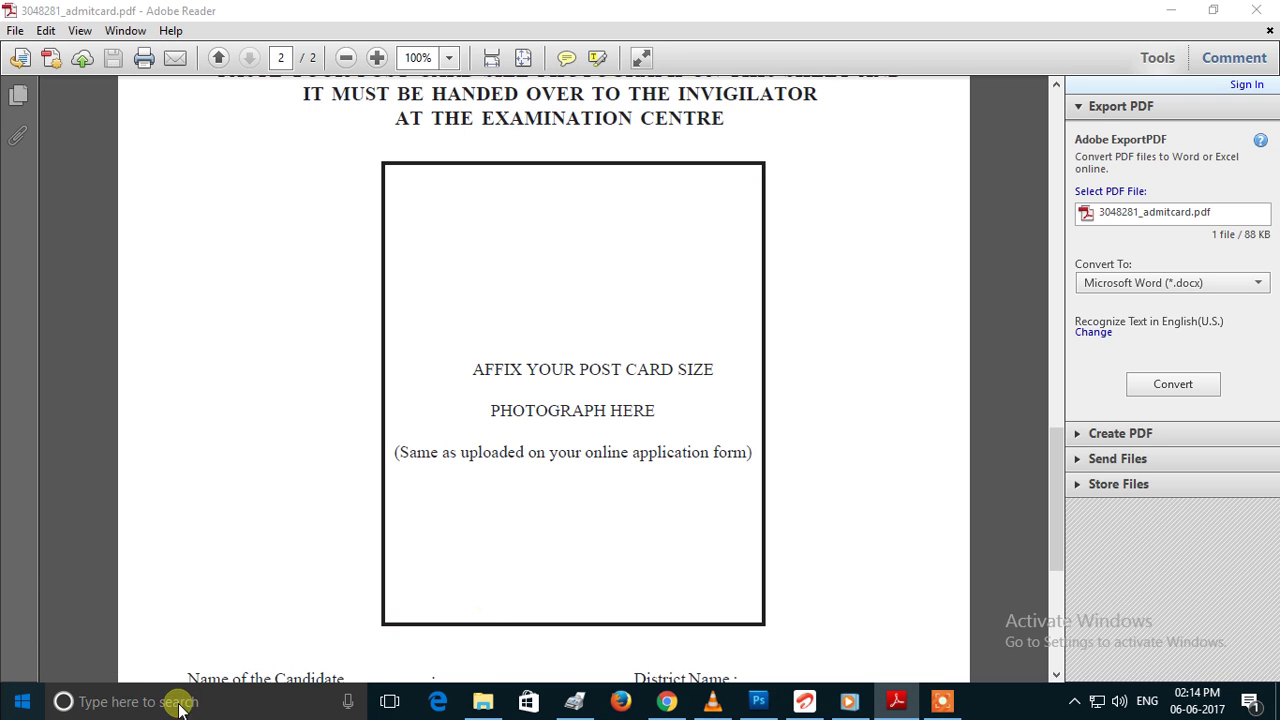
pyautogui.press('super')
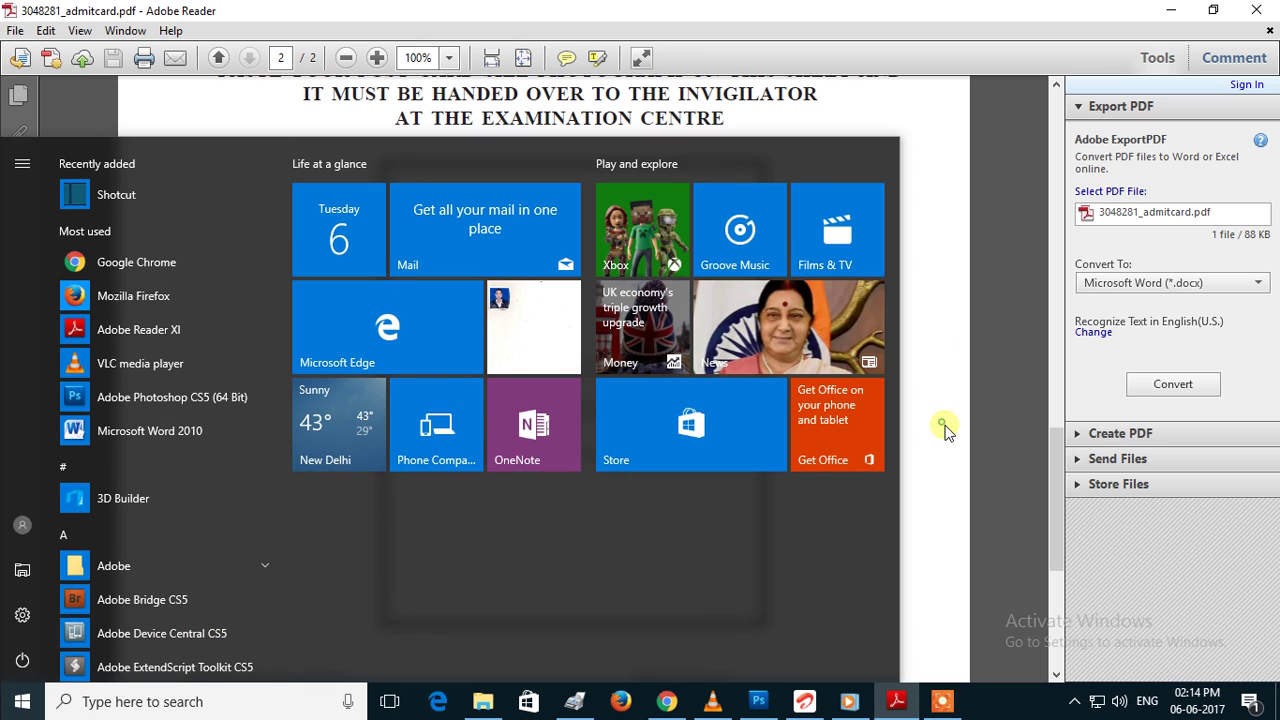
pyautogui.click(22, 701)
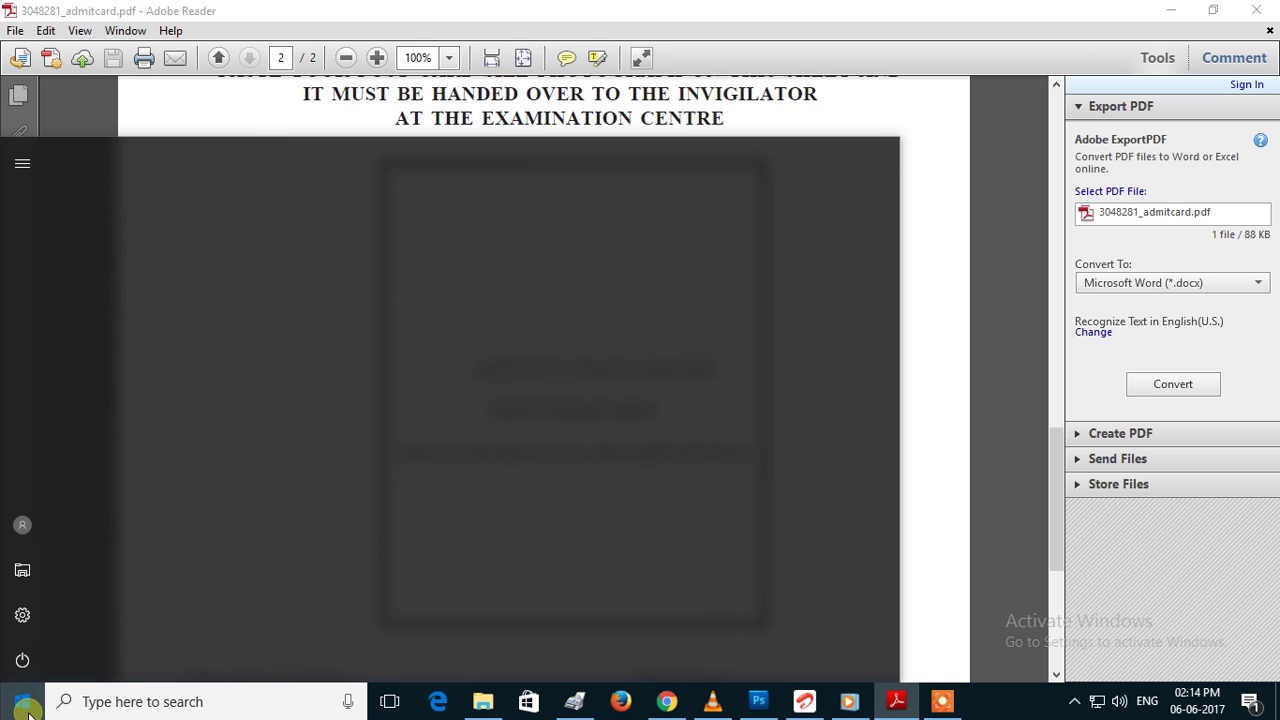
pyautogui.scroll(1, 491, 434)
pyautogui.scroll(-1, 491, 414)
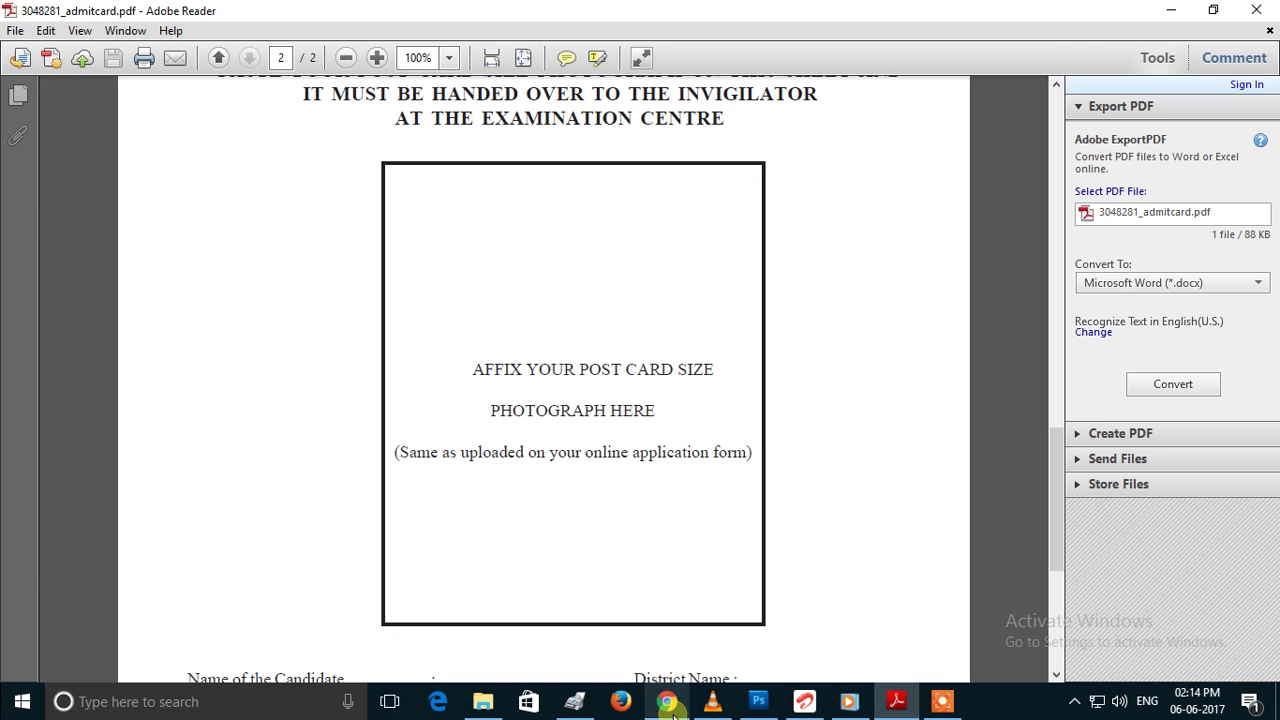
# - Switch toward Photoshop, then scroll page 2's empty photo box back into view
pyautogui.click(760, 704)
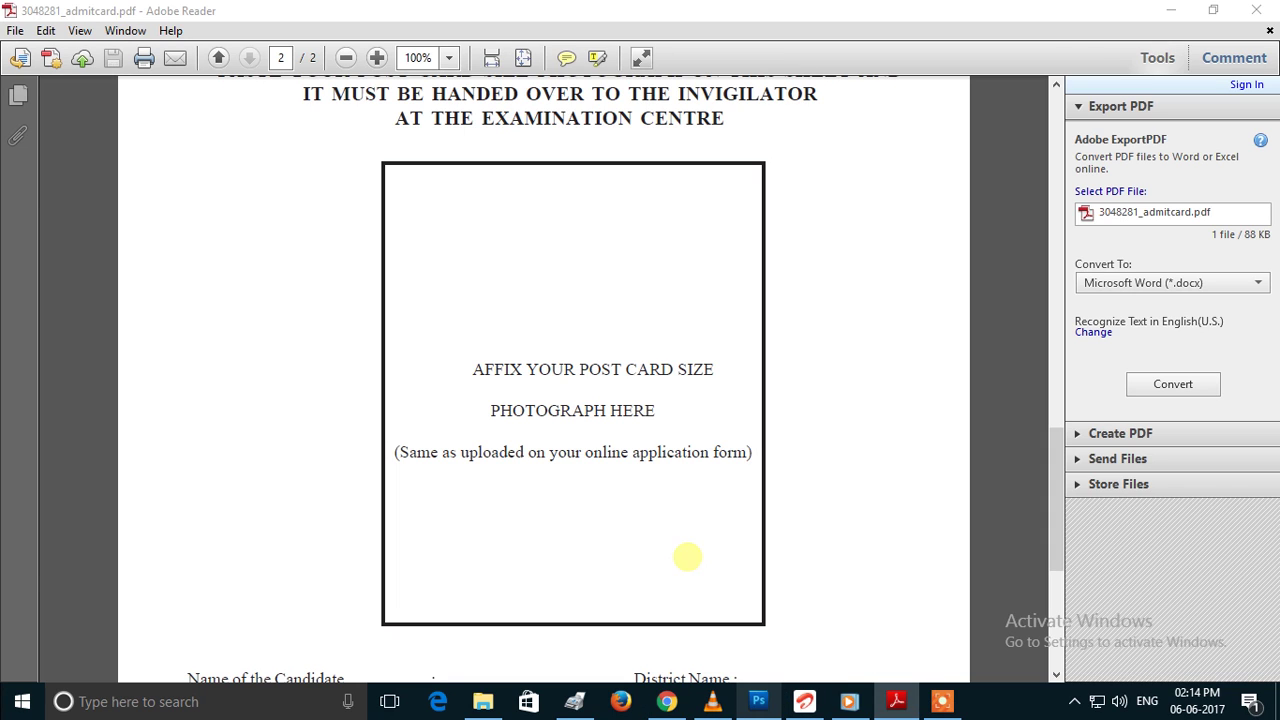
pyautogui.scroll(3, 680, 403)
pyautogui.scroll(-4, 671, 408)
pyautogui.scroll(-1, 670, 410)
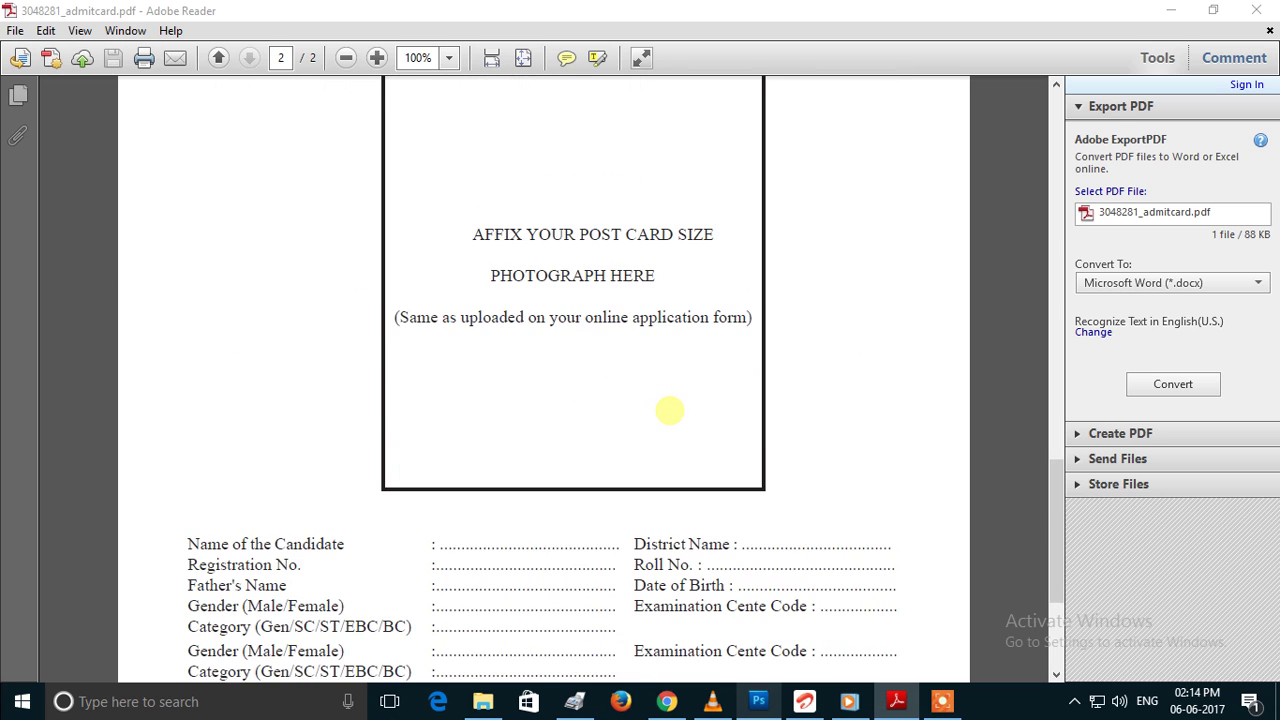
pyautogui.scroll(-5, 670, 410)
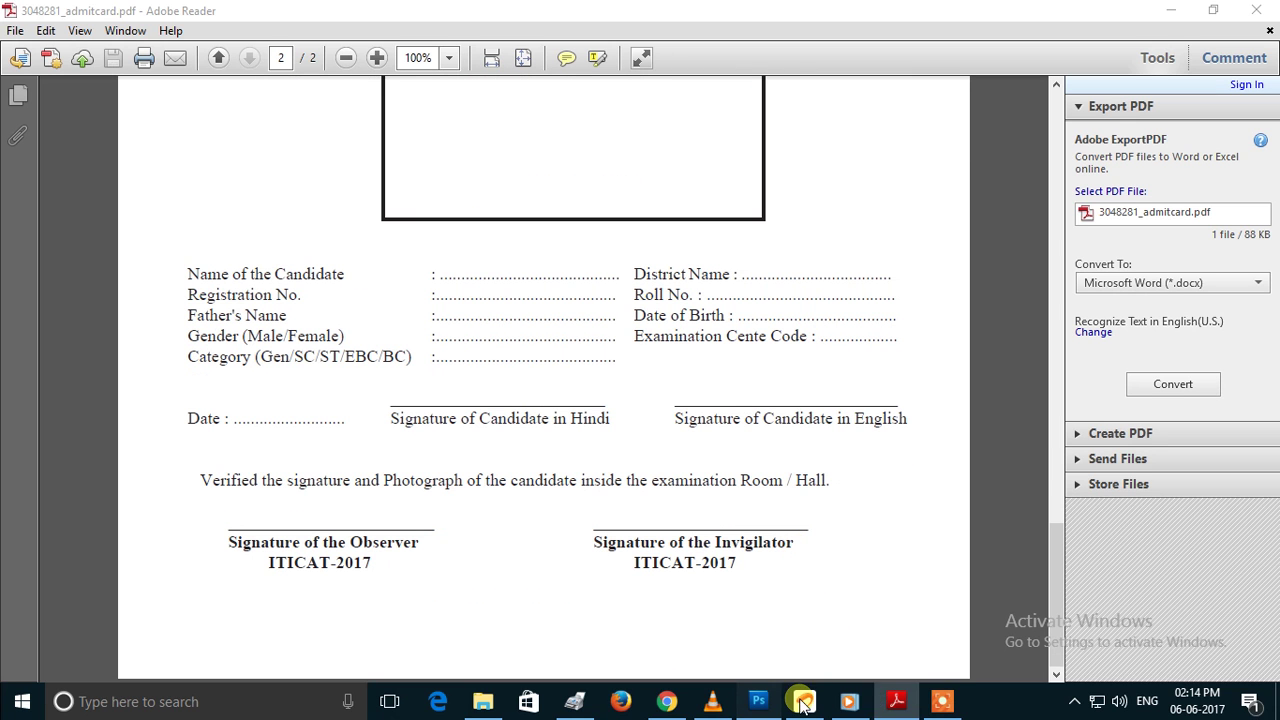
# - Bring Photoshop forward, cancel File > Open, and minimise Photoshop and Reader
pyautogui.click(762, 696)
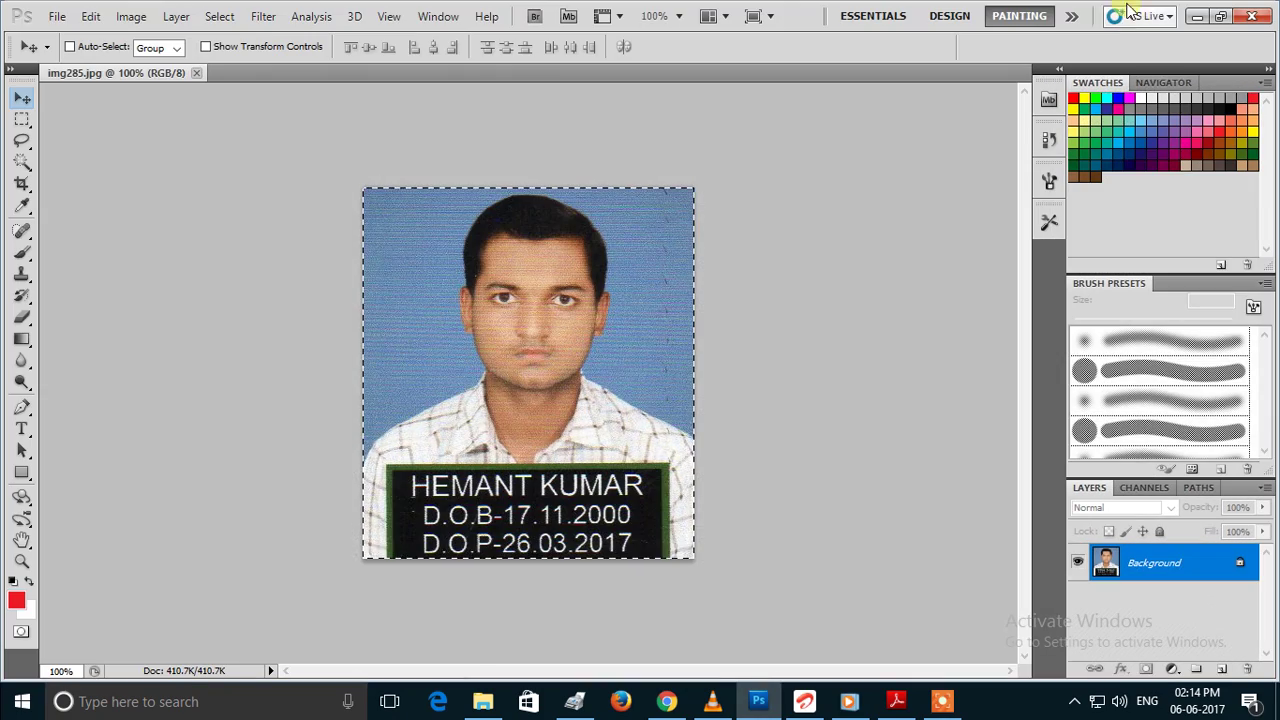
pyautogui.click(57, 16)
pyautogui.click(60, 48)
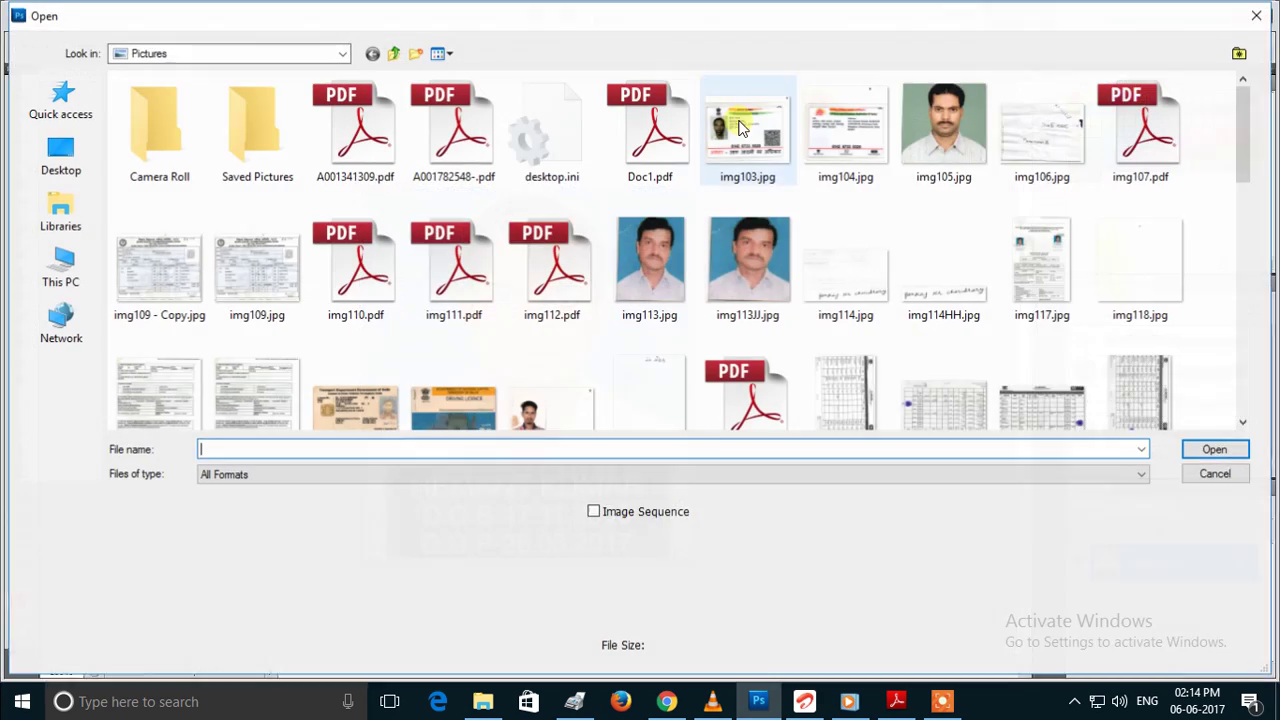
pyautogui.click(1256, 16)
pyautogui.click(1193, 20)
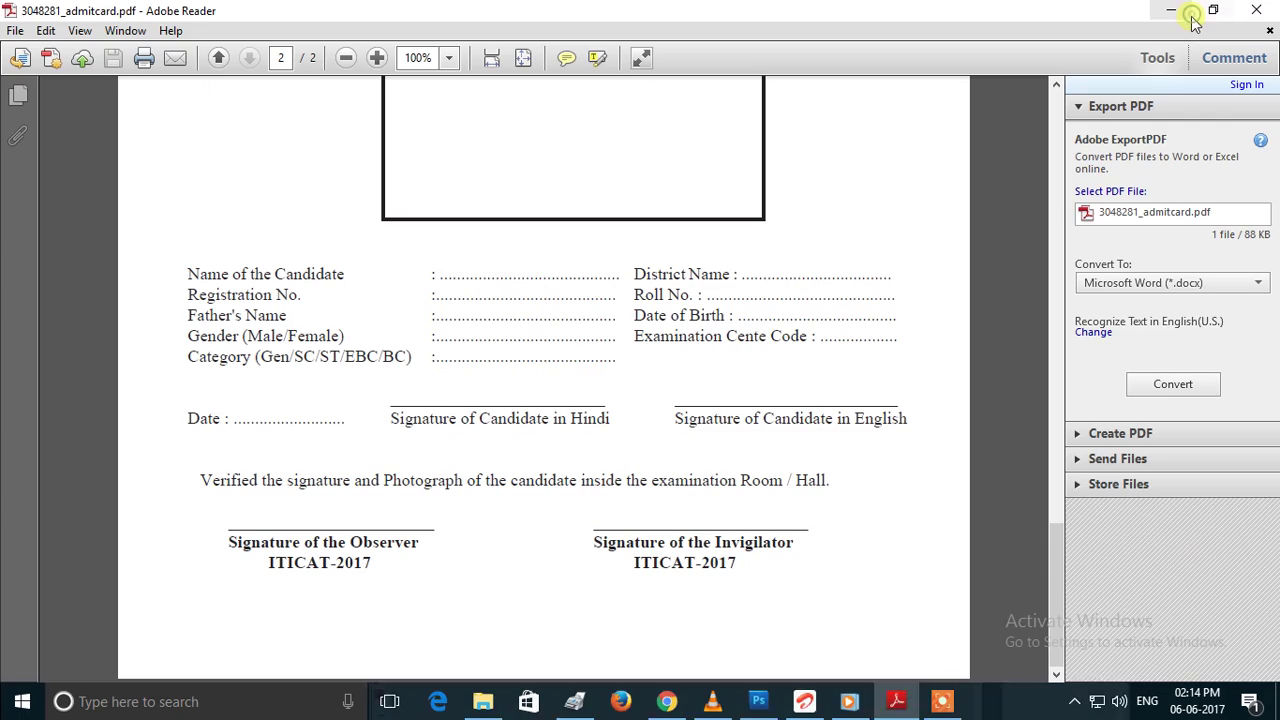
pyautogui.click(1171, 10)
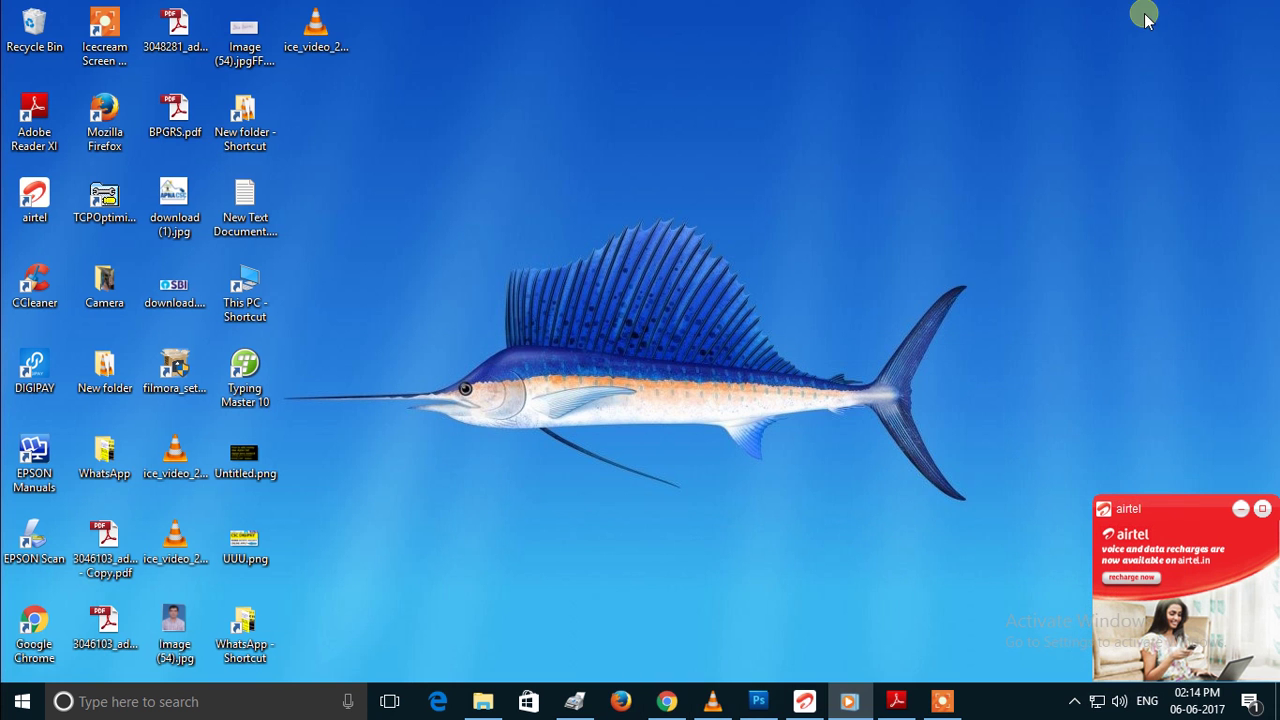
pyautogui.doubleClick(172, 35)
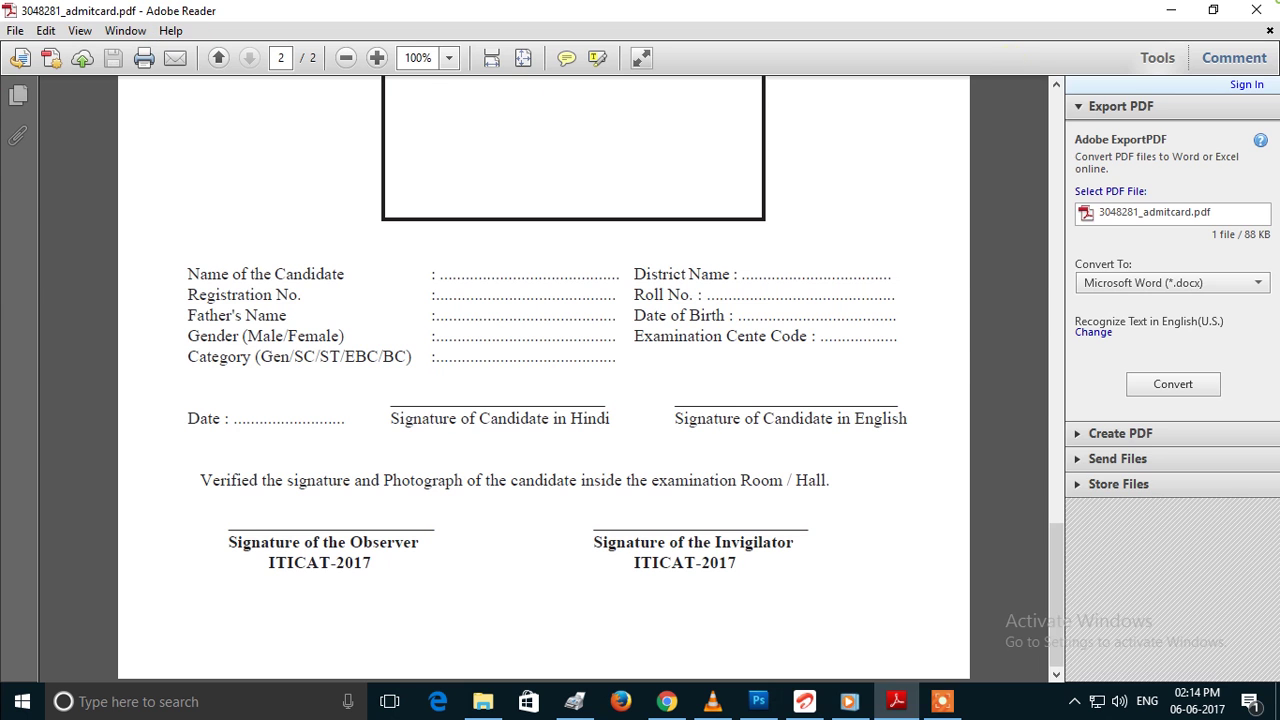
pyautogui.hotkey('ctrl', 'q')
pyautogui.rightClick(180, 33)
pyautogui.moveTo(237, 124)
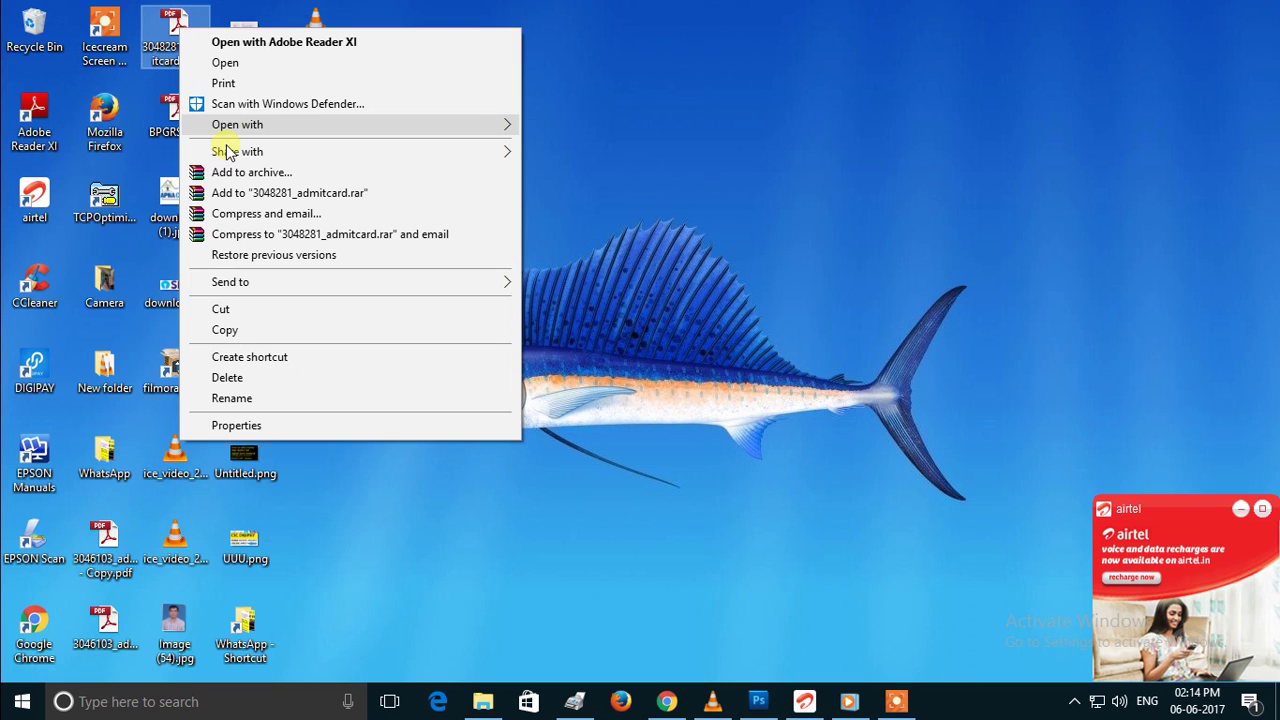
pyautogui.click(563, 130)
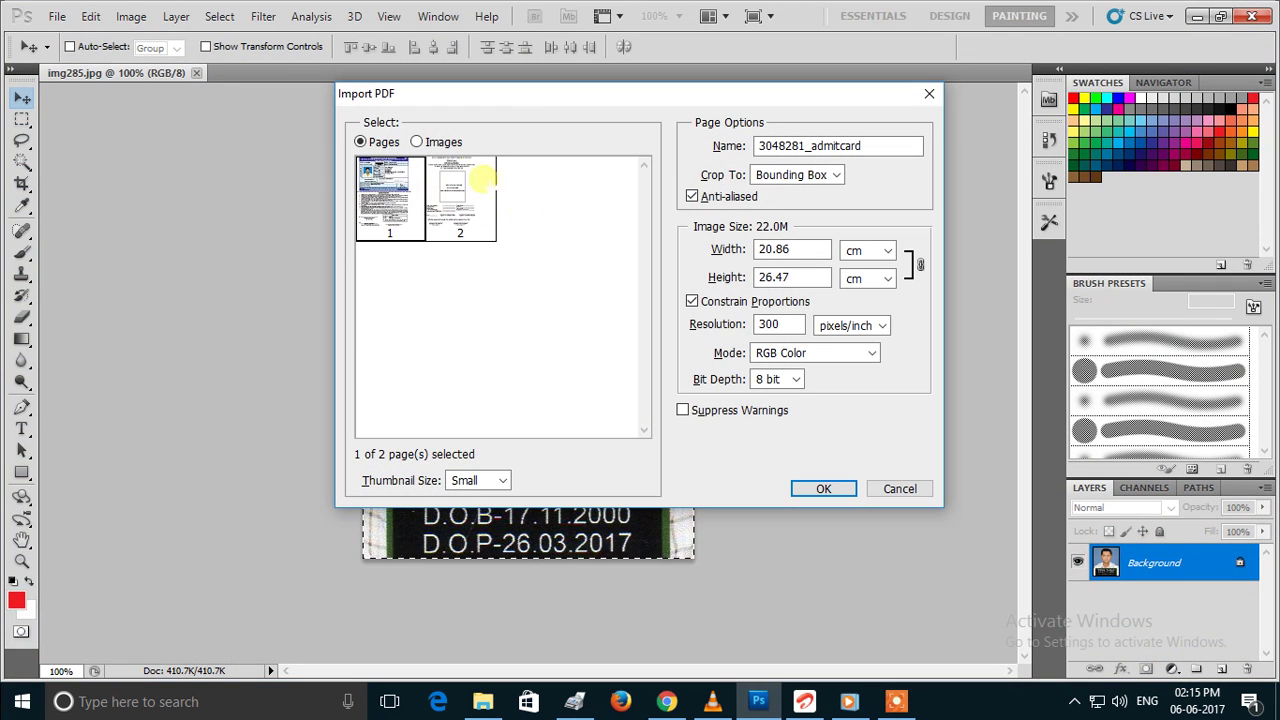
# - Import the PDF's second embedded image, select all of it, and start File > Open
pyautogui.click(417, 142)
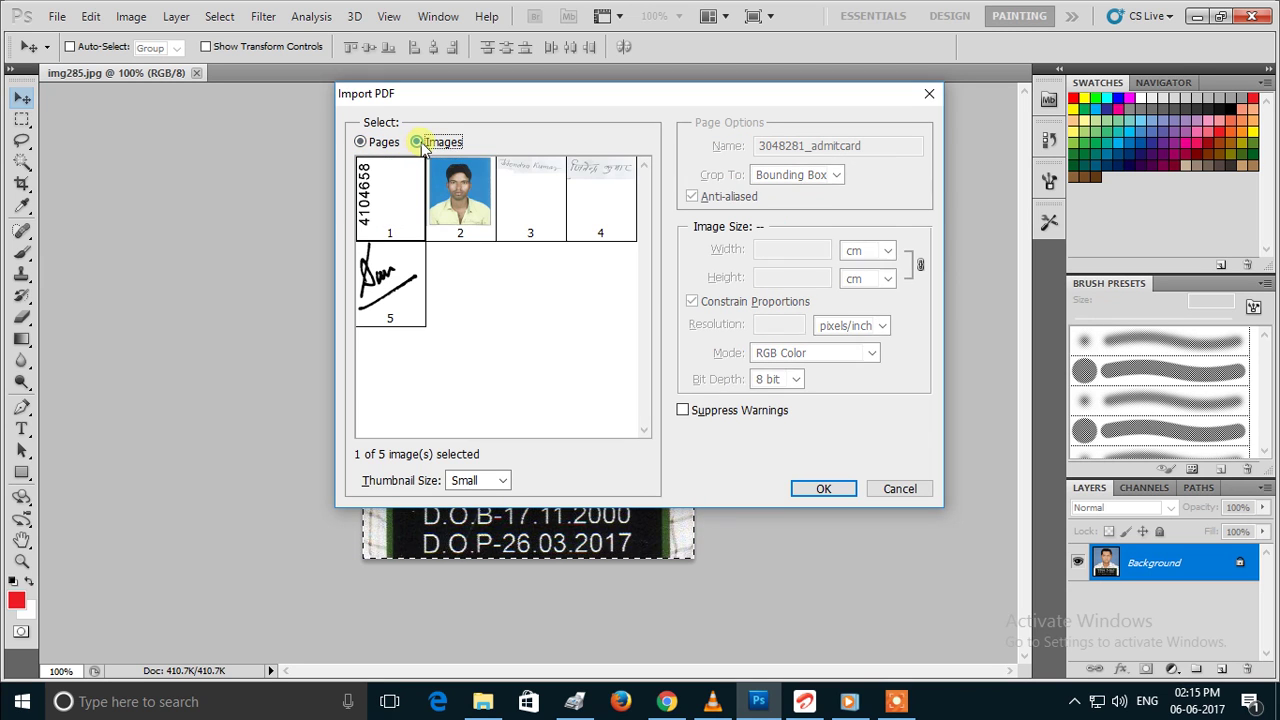
pyautogui.click(472, 183)
pyautogui.click(835, 488)
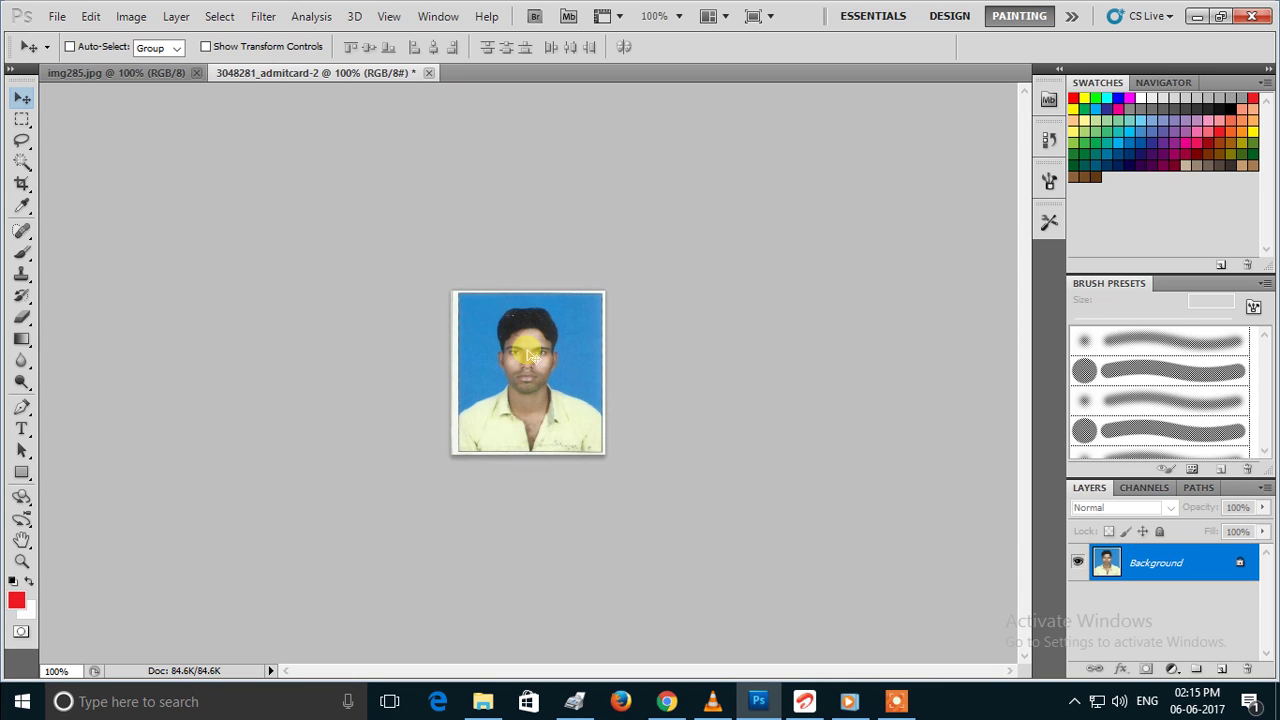
pyautogui.hotkey('ctrl', 'a')
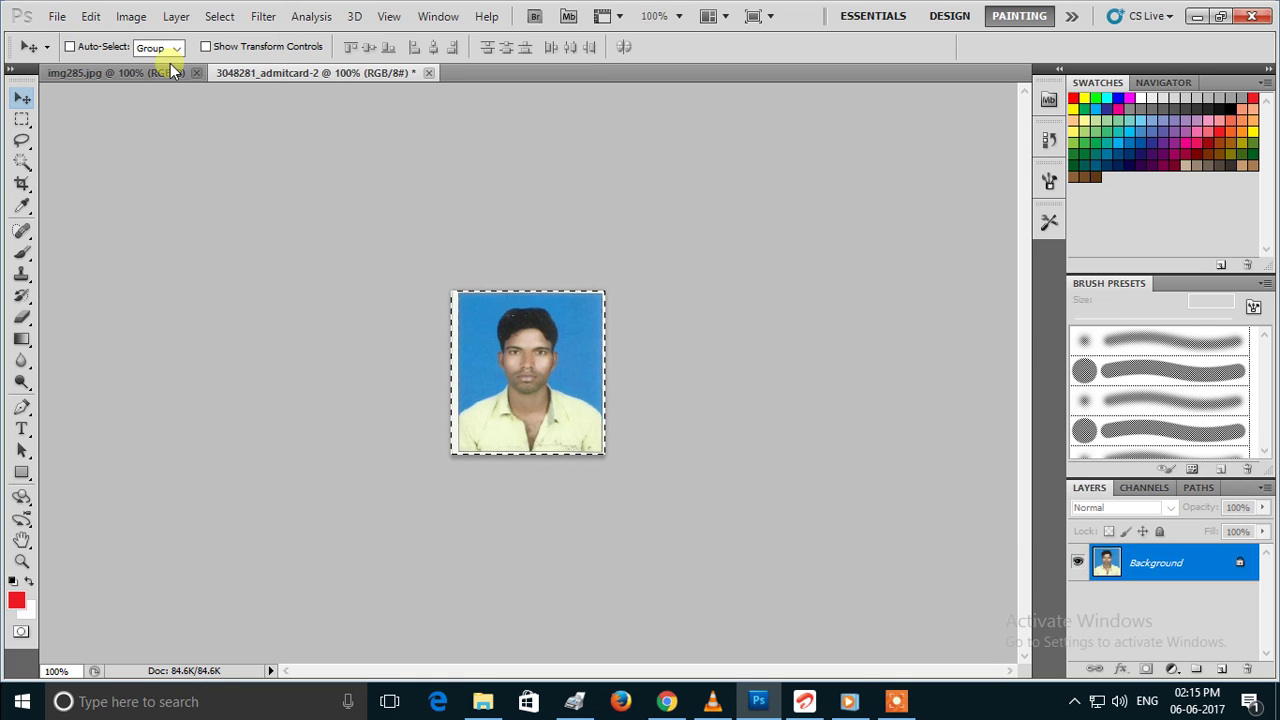
pyautogui.click(52, 17)
pyautogui.click(72, 51)
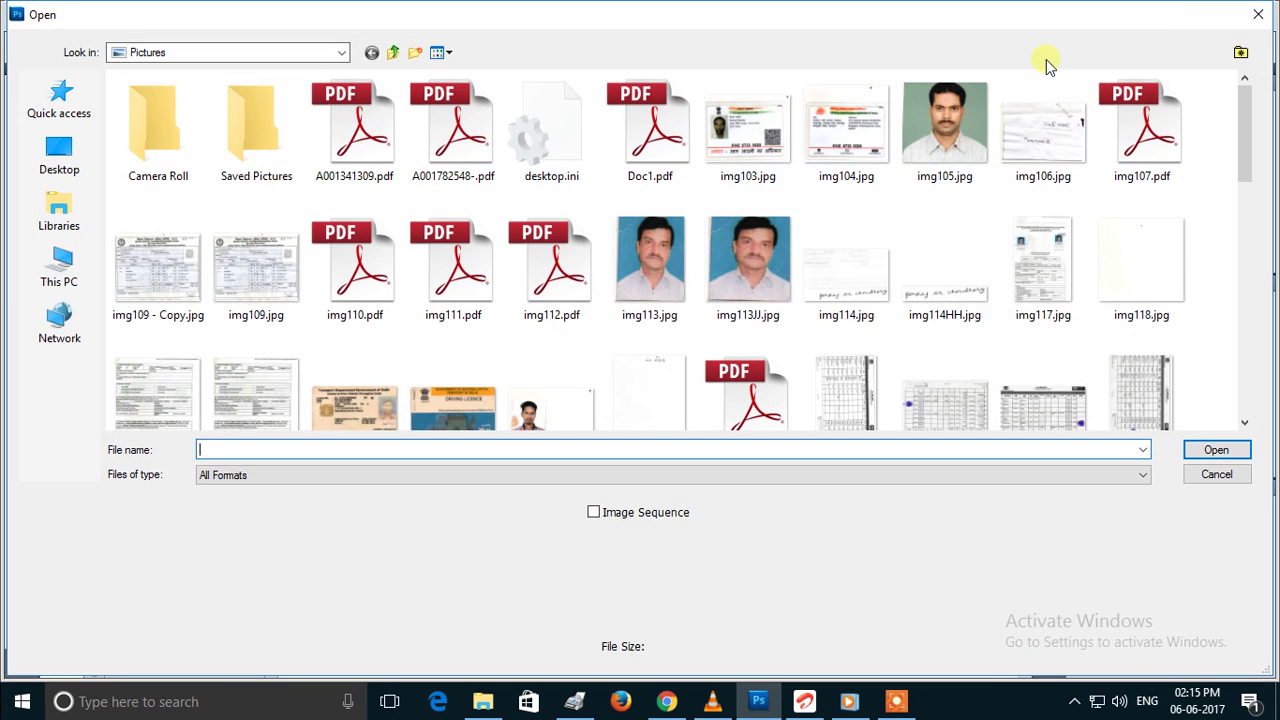
pyautogui.click(1242, 18)
pyautogui.click(1196, 16)
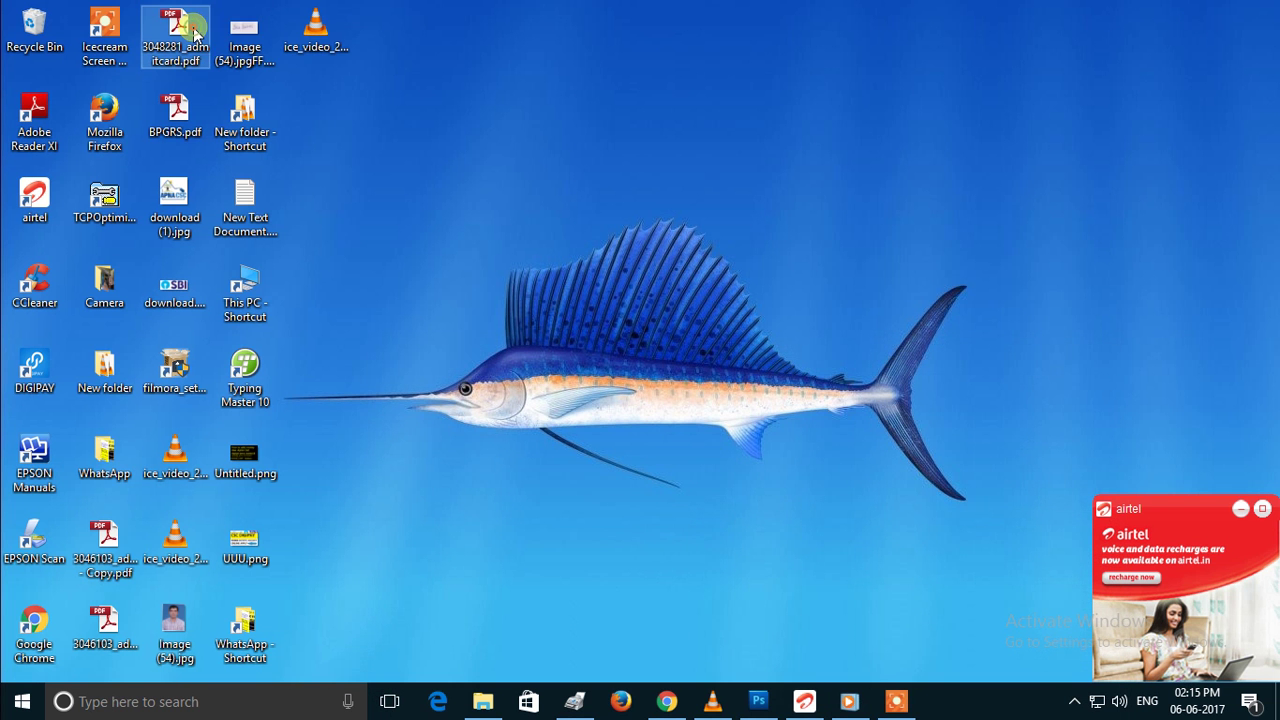
pyautogui.rightClick(195, 29)
pyautogui.moveTo(251, 124)
pyautogui.click(600, 127)
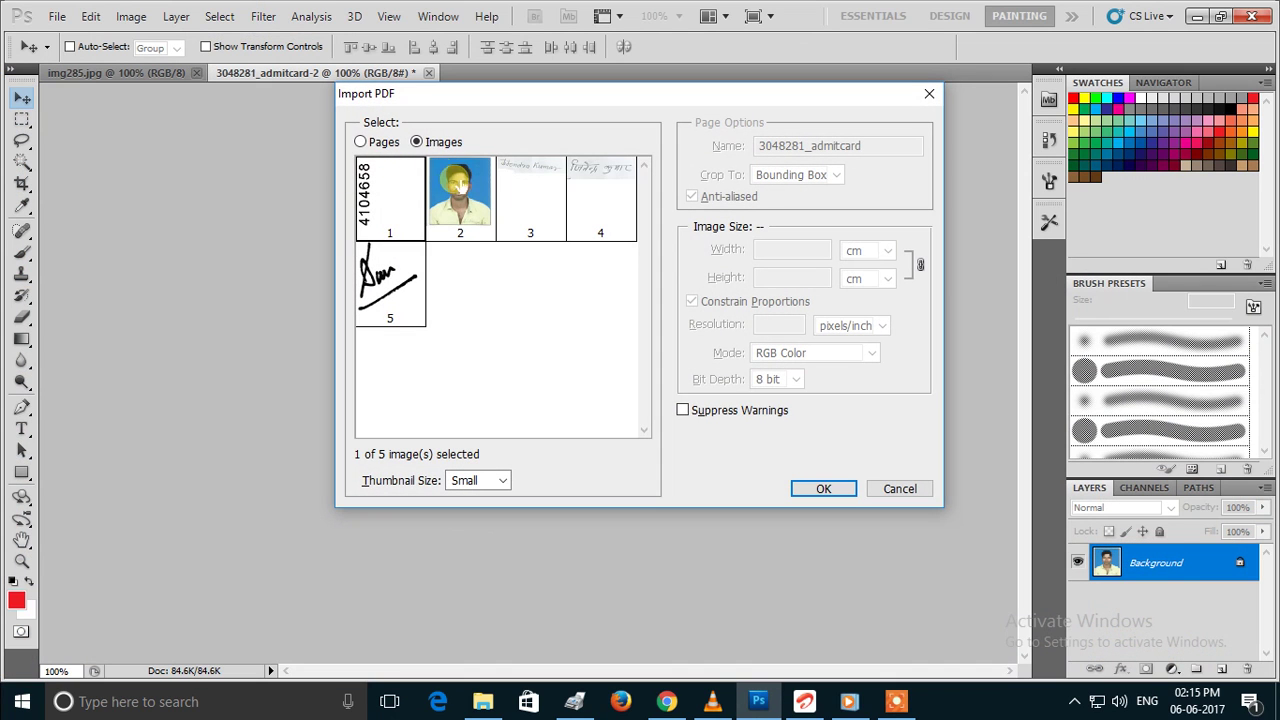
# - Import PDF page 2 and paste the copied photo into a marquee inside its photo box
pyautogui.click(360, 142)
pyautogui.click(485, 195)
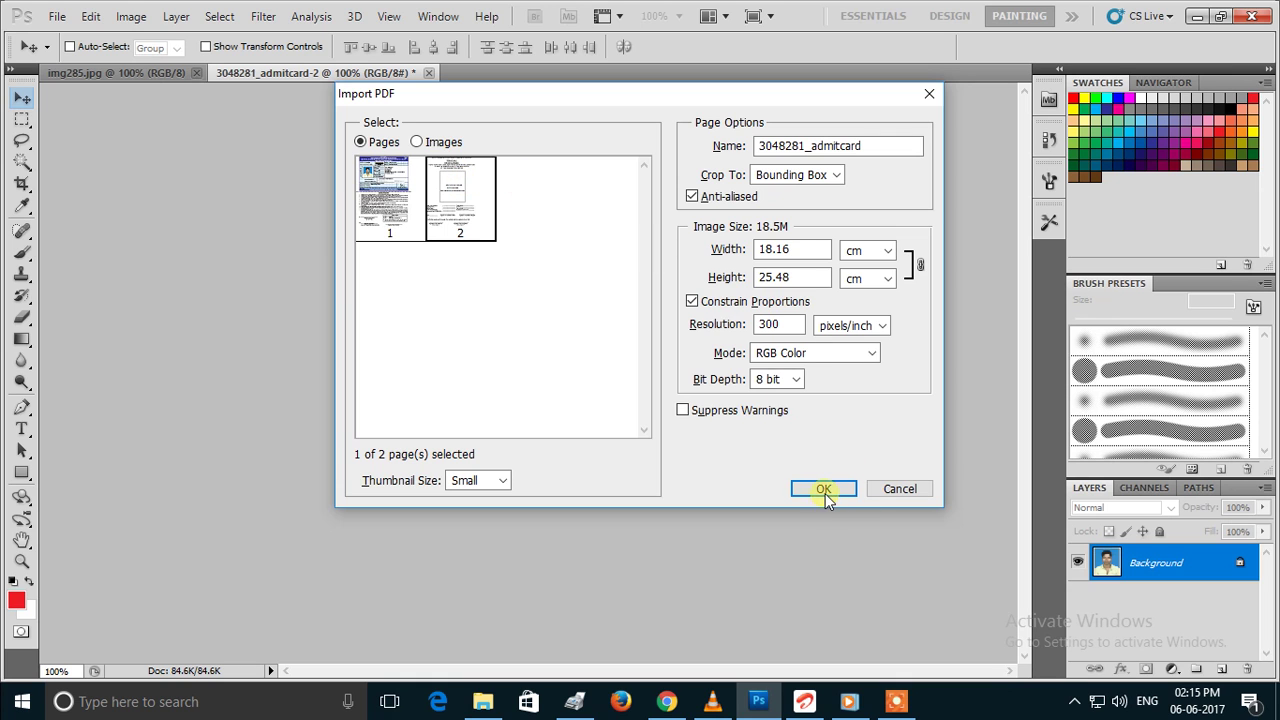
pyautogui.click(823, 489)
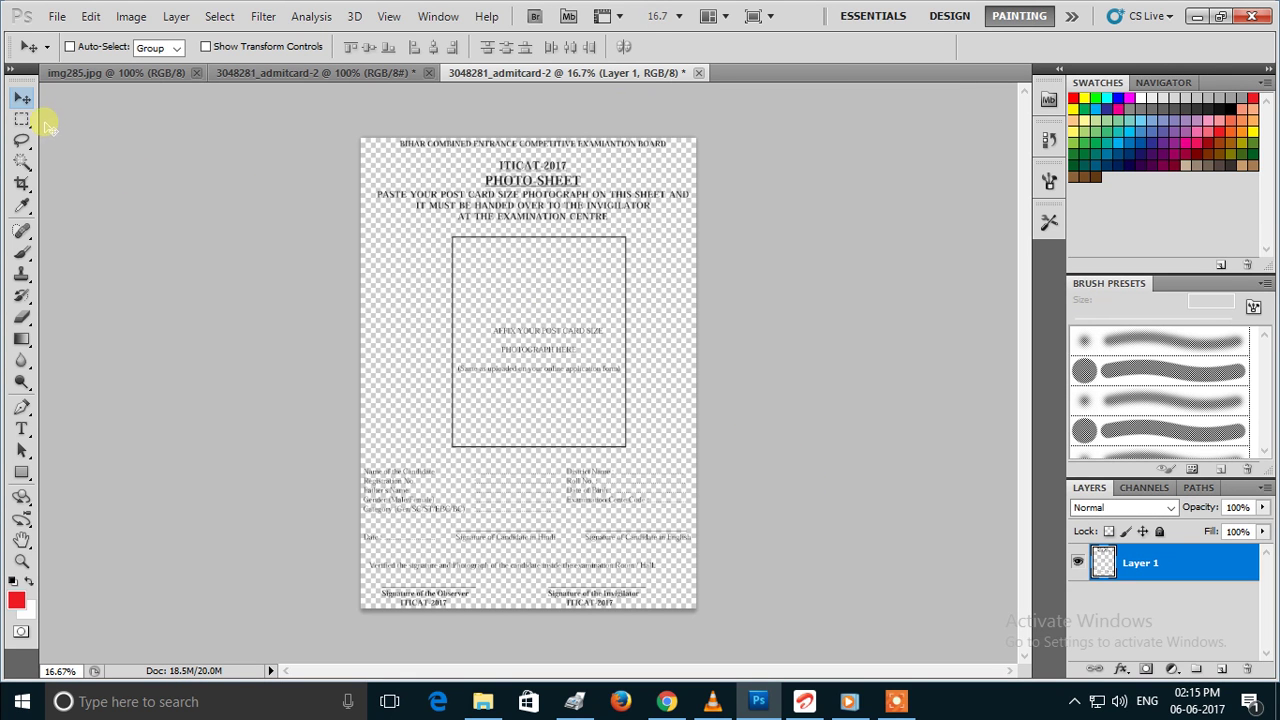
pyautogui.click(23, 120)
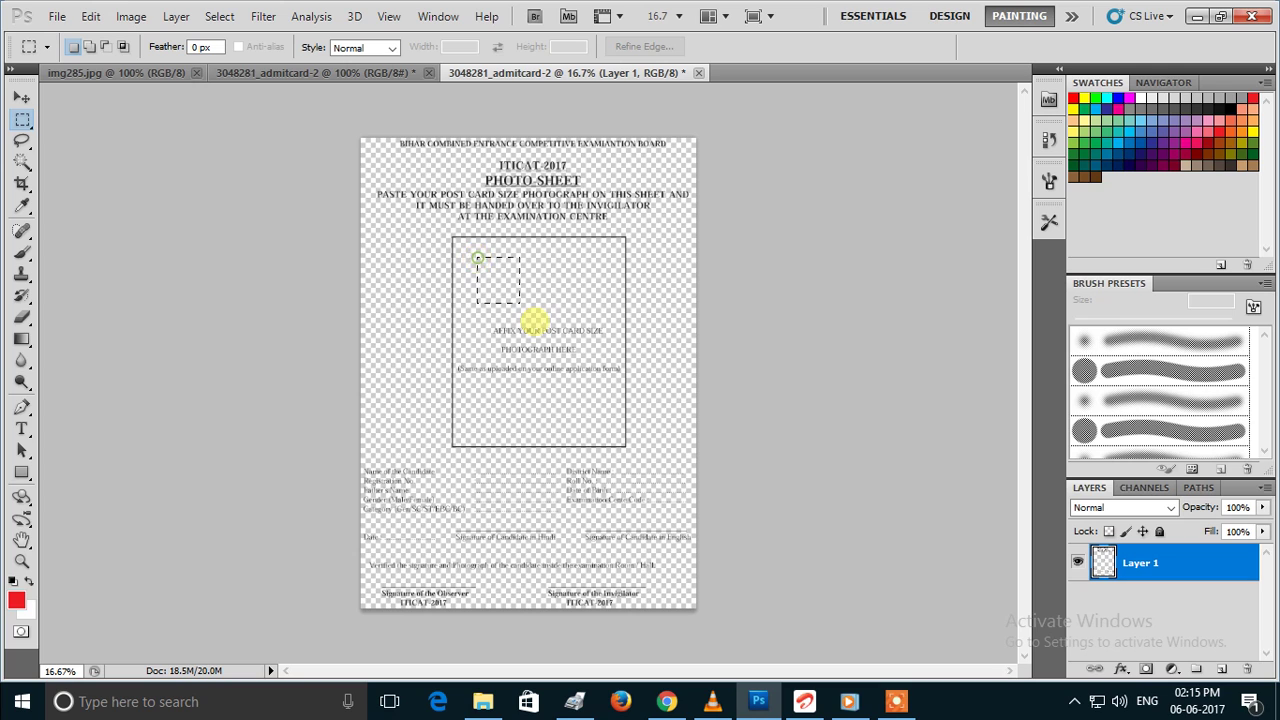
pyautogui.moveTo(600, 425); pyautogui.dragTo(603, 427)
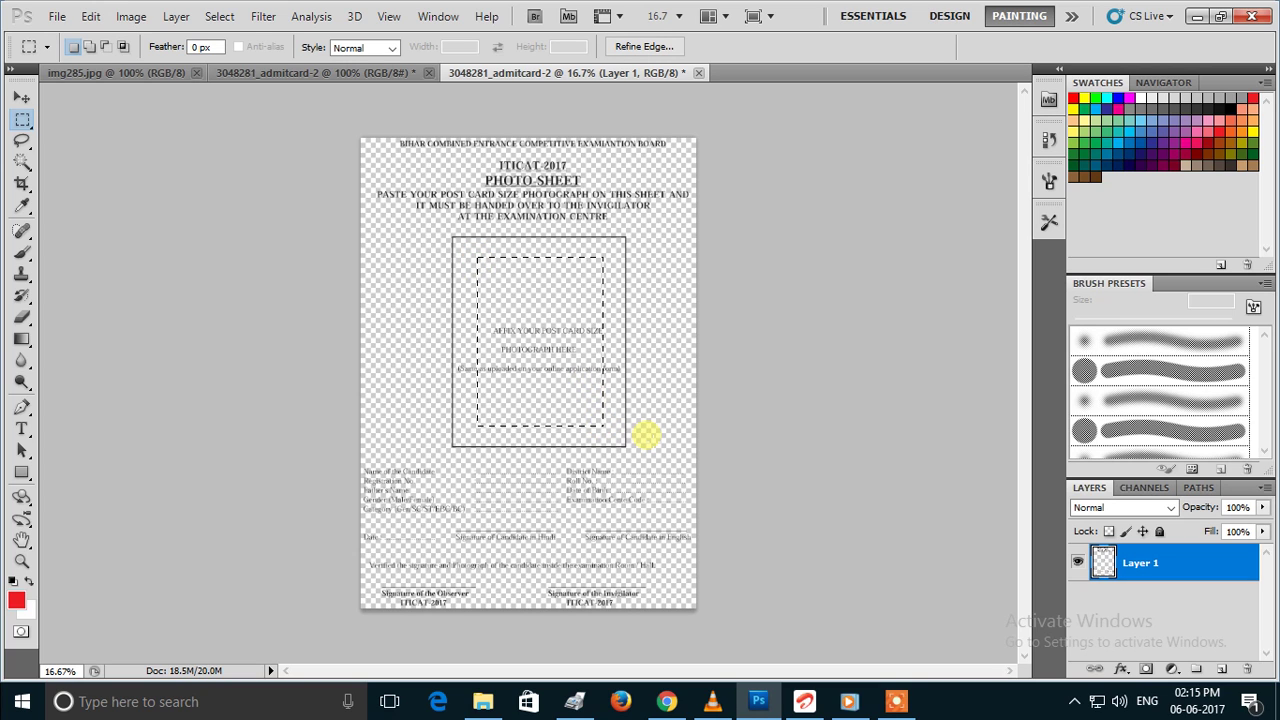
pyautogui.hotkey('ctrl', 'v')
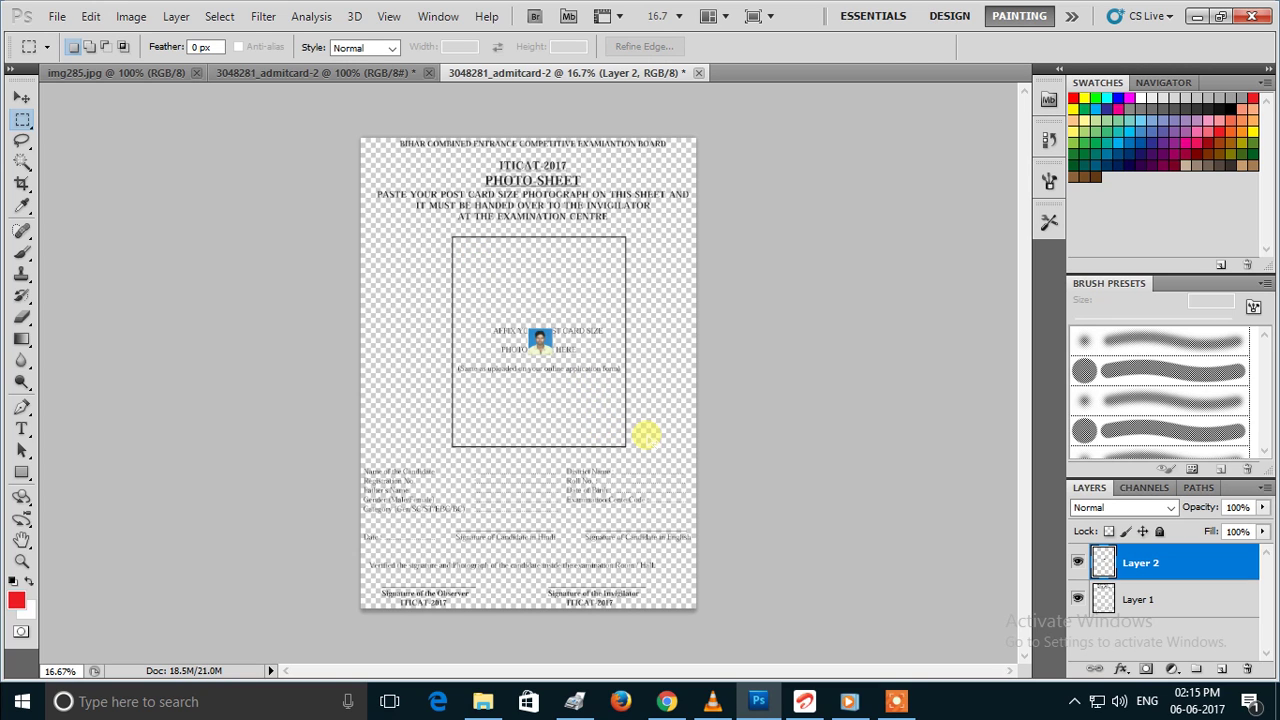
# - Free-transform the pasted photo to fill the frame, about 633% × 734%
pyautogui.hotkey('ctrl', 't')
pyautogui.moveTo(527, 329); pyautogui.dragTo(456, 241)
pyautogui.moveTo(553, 352); pyautogui.dragTo(635, 460)
pyautogui.click(905, 704)
pyautogui.click(661, 670)
pyautogui.click(661, 670)
pyautogui.click(1180, 633)
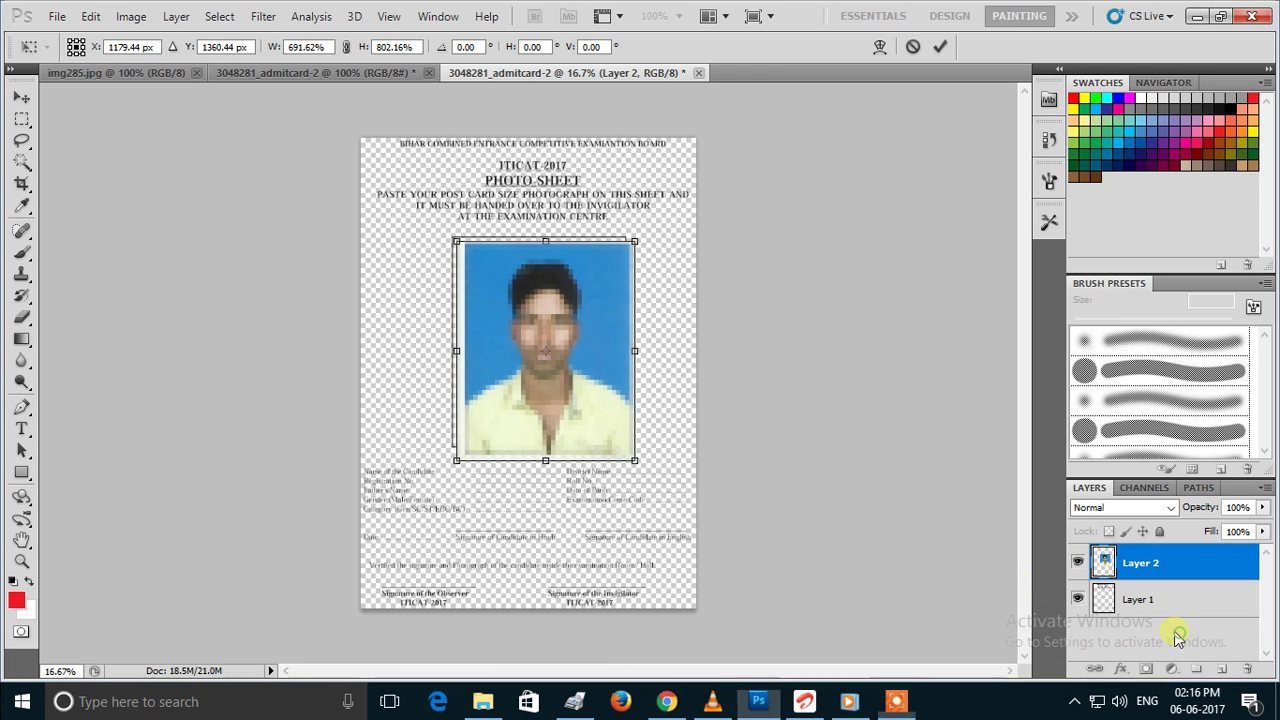
pyautogui.moveTo(633, 459); pyautogui.dragTo(616, 439)
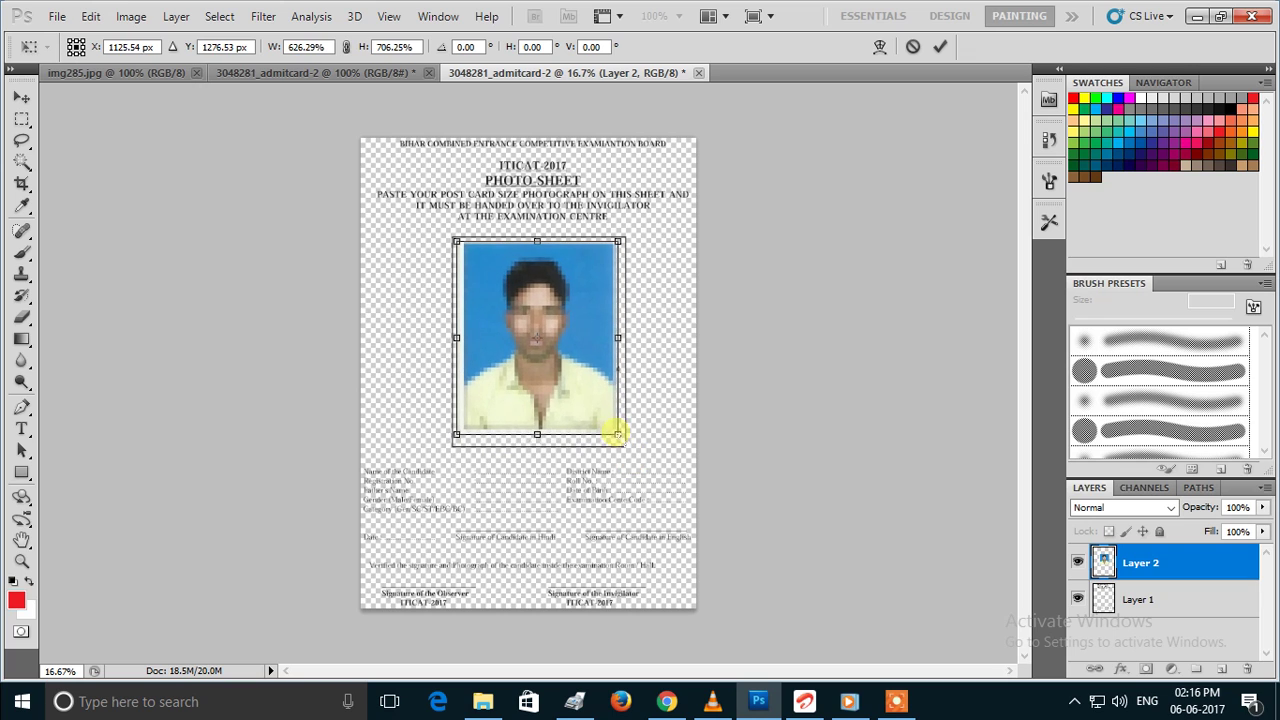
pyautogui.moveTo(616, 440); pyautogui.dragTo(619, 440)
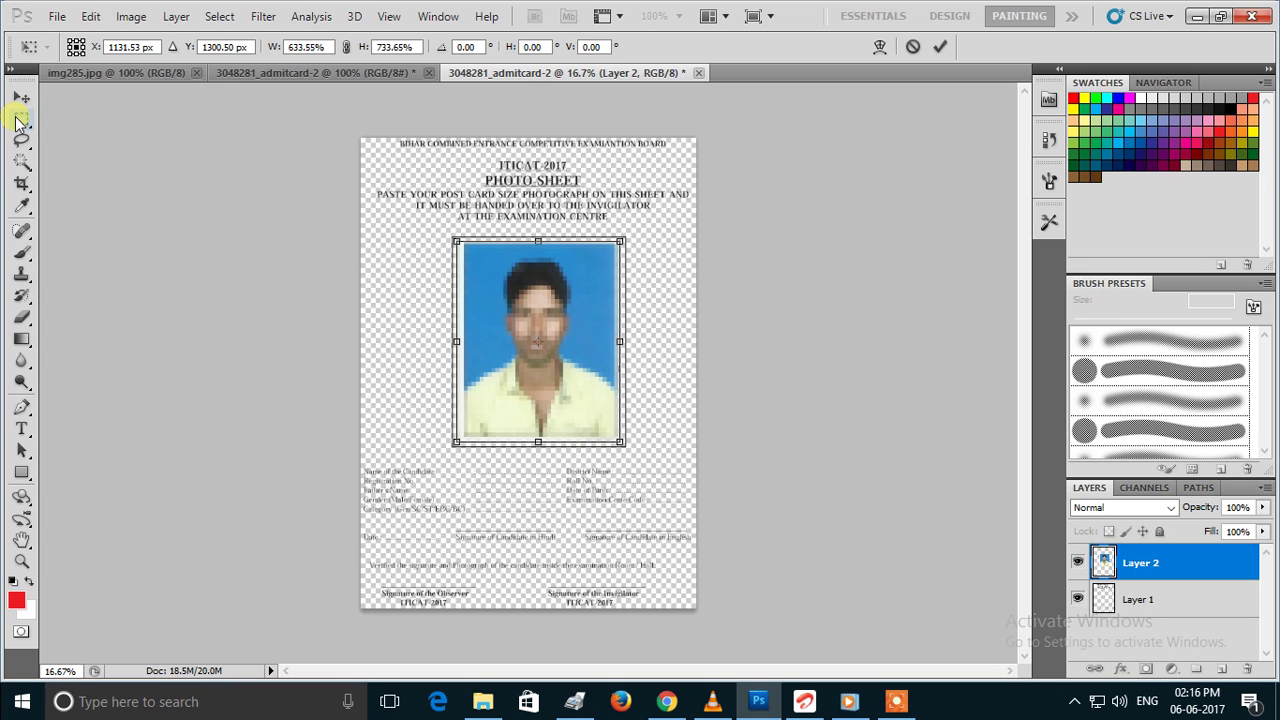
pyautogui.click(21, 120)
# - Commit the resize and create a new International Paper A4 document
pyautogui.click(553, 274)
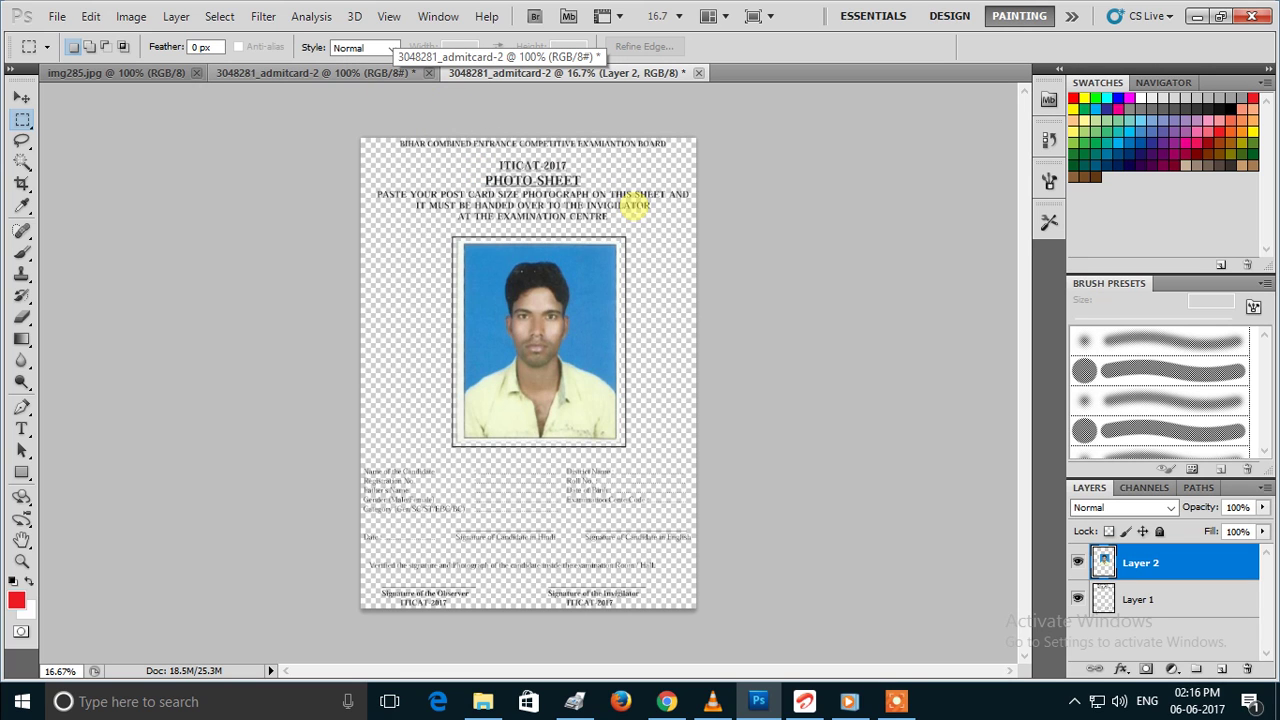
pyautogui.hotkey('ctrl', 'n')
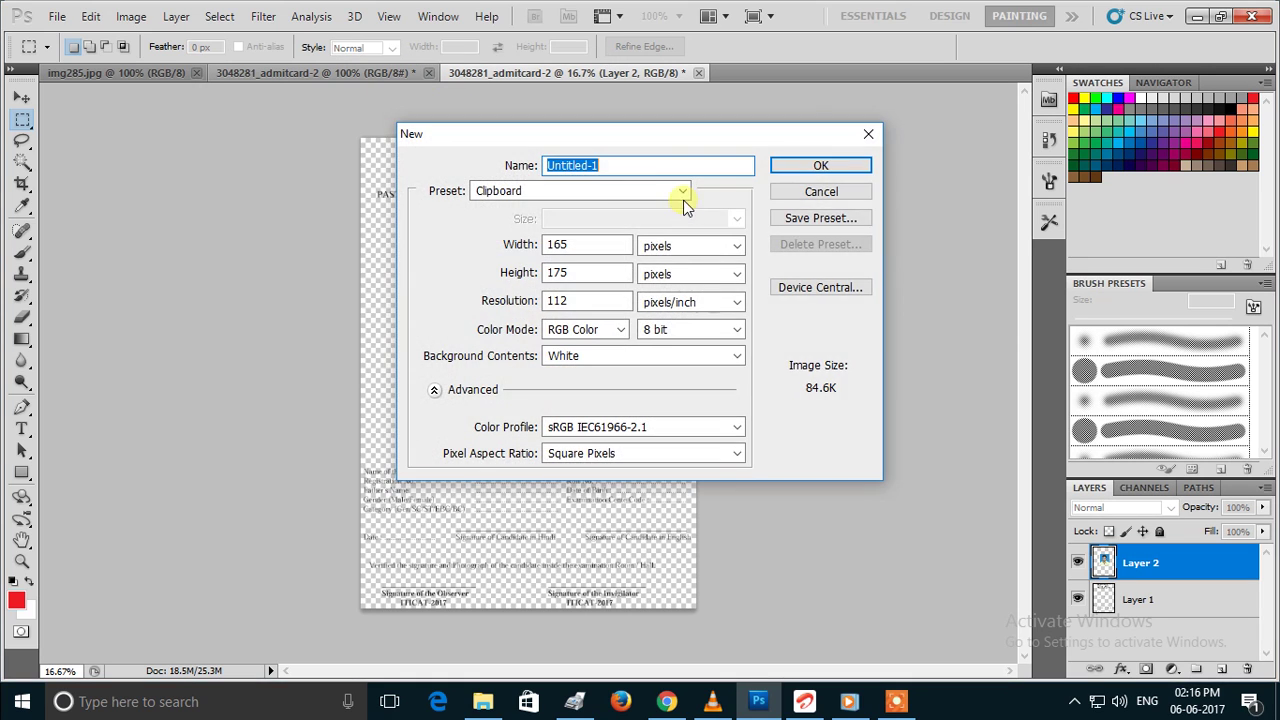
pyautogui.click(660, 190)
pyautogui.click(560, 269)
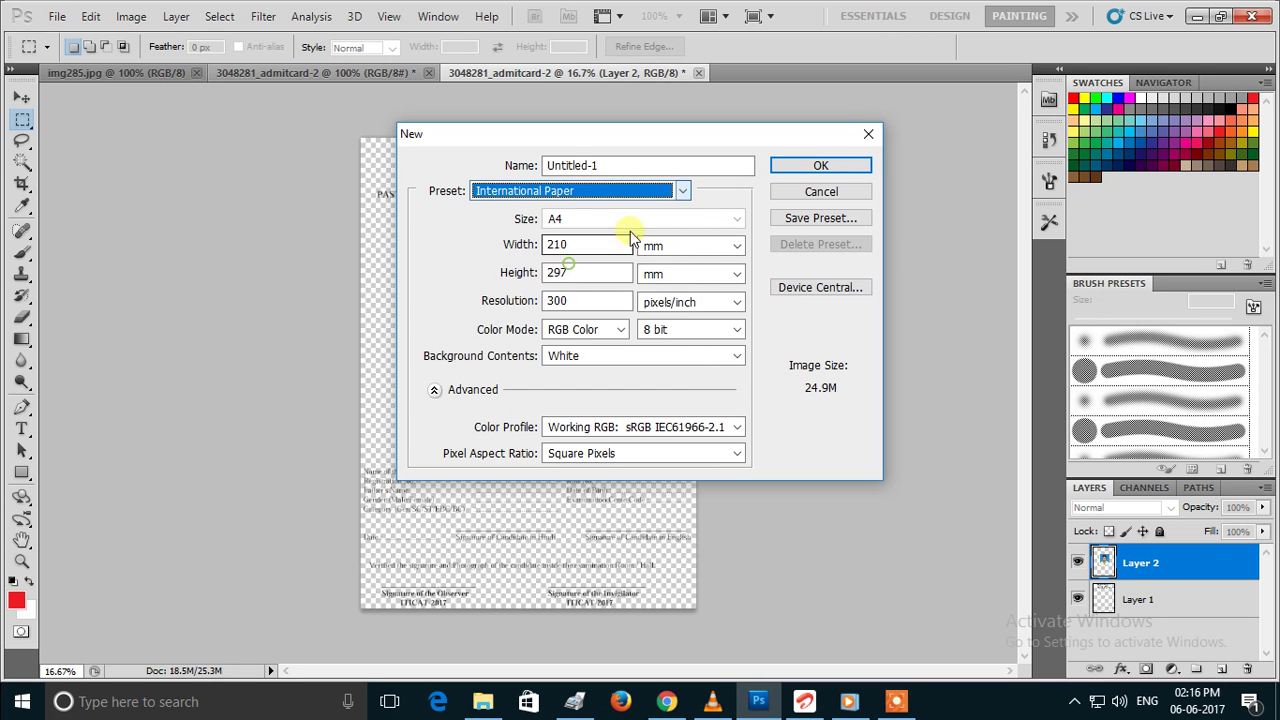
pyautogui.click(822, 166)
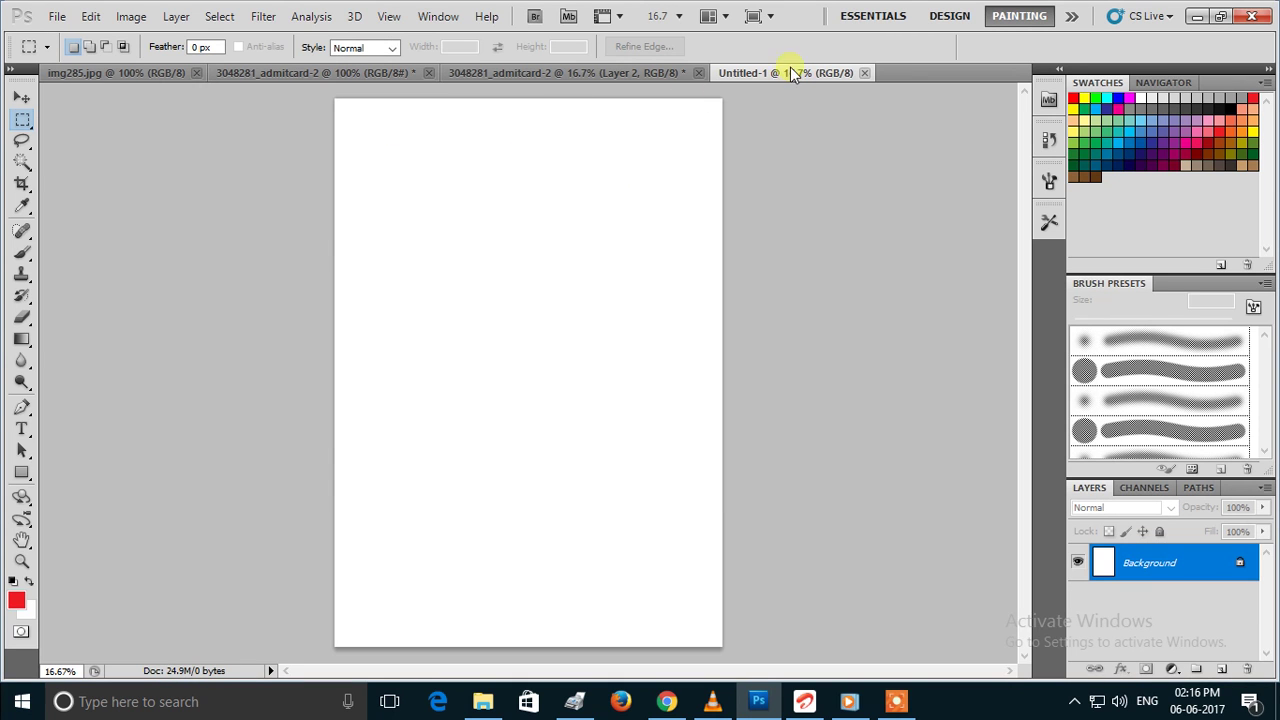
# - Drag the passport photo into the A4 document and position it at the top-left corner
pyautogui.moveTo(790, 72); pyautogui.dragTo(818, 176)
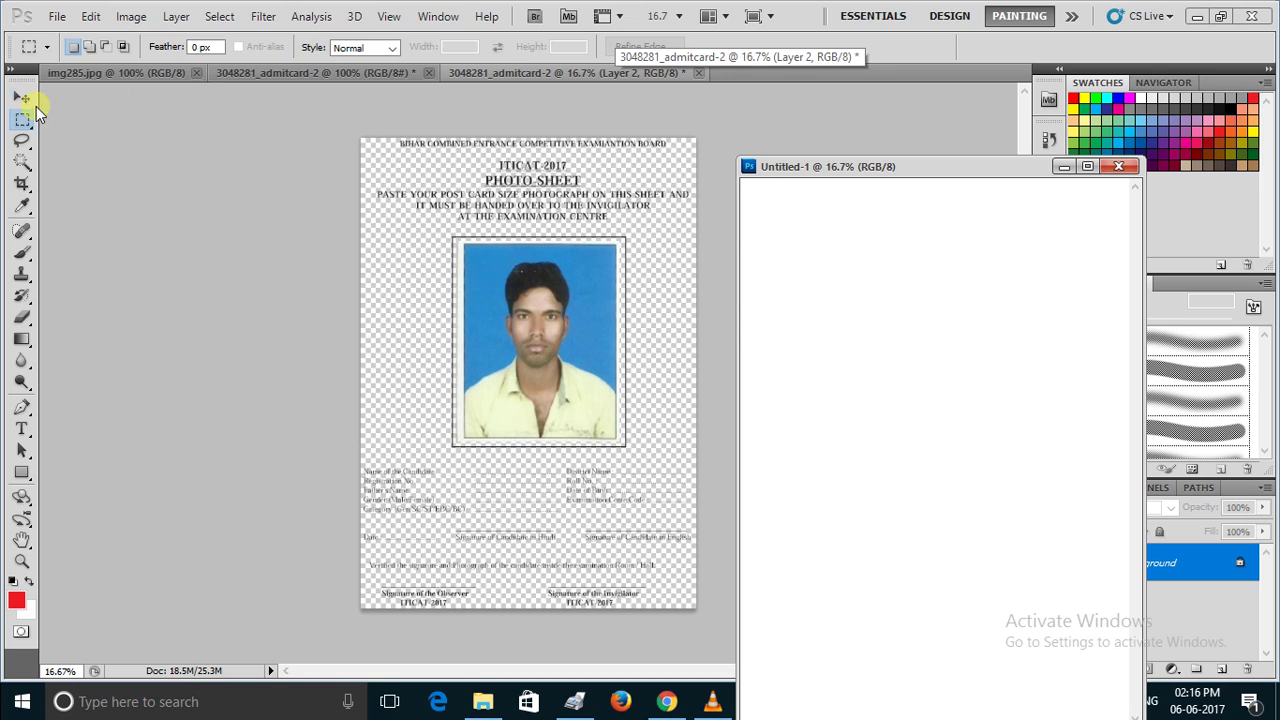
pyautogui.click(33, 102)
pyautogui.click(483, 340)
pyautogui.moveTo(490, 350); pyautogui.dragTo(871, 357)
pyautogui.click(1088, 167)
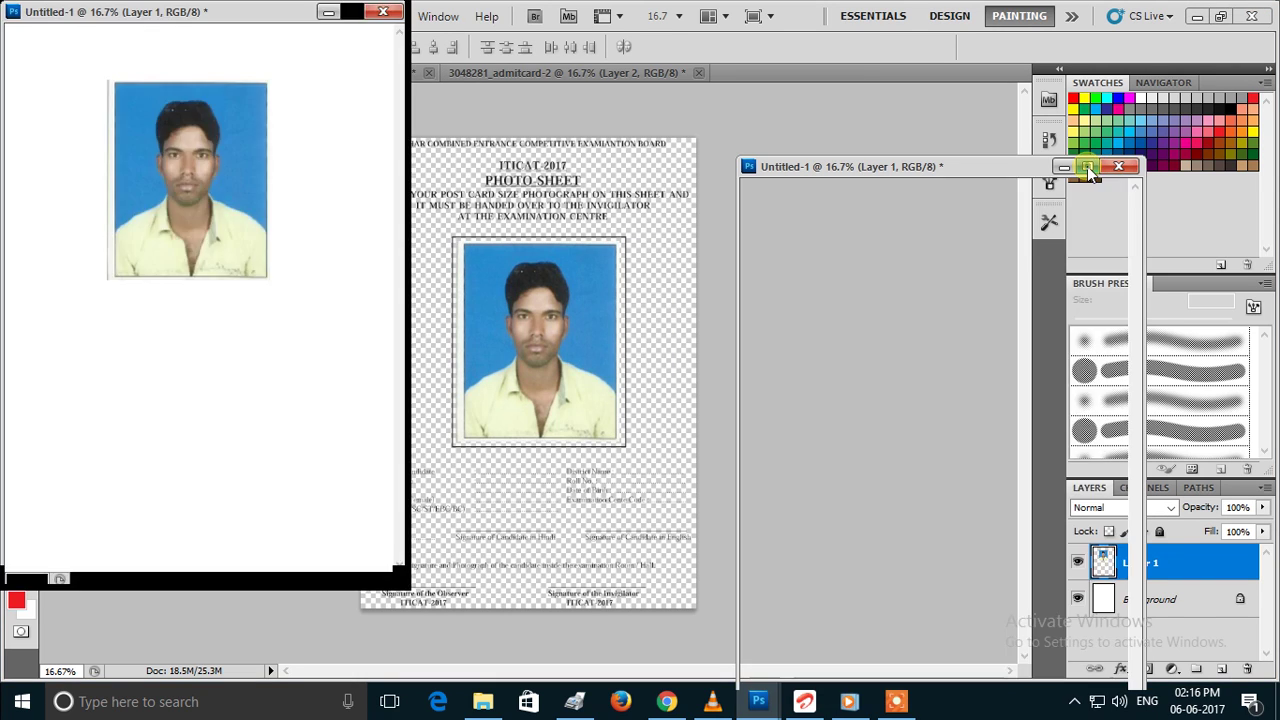
pyautogui.moveTo(650, 222); pyautogui.dragTo(561, 176)
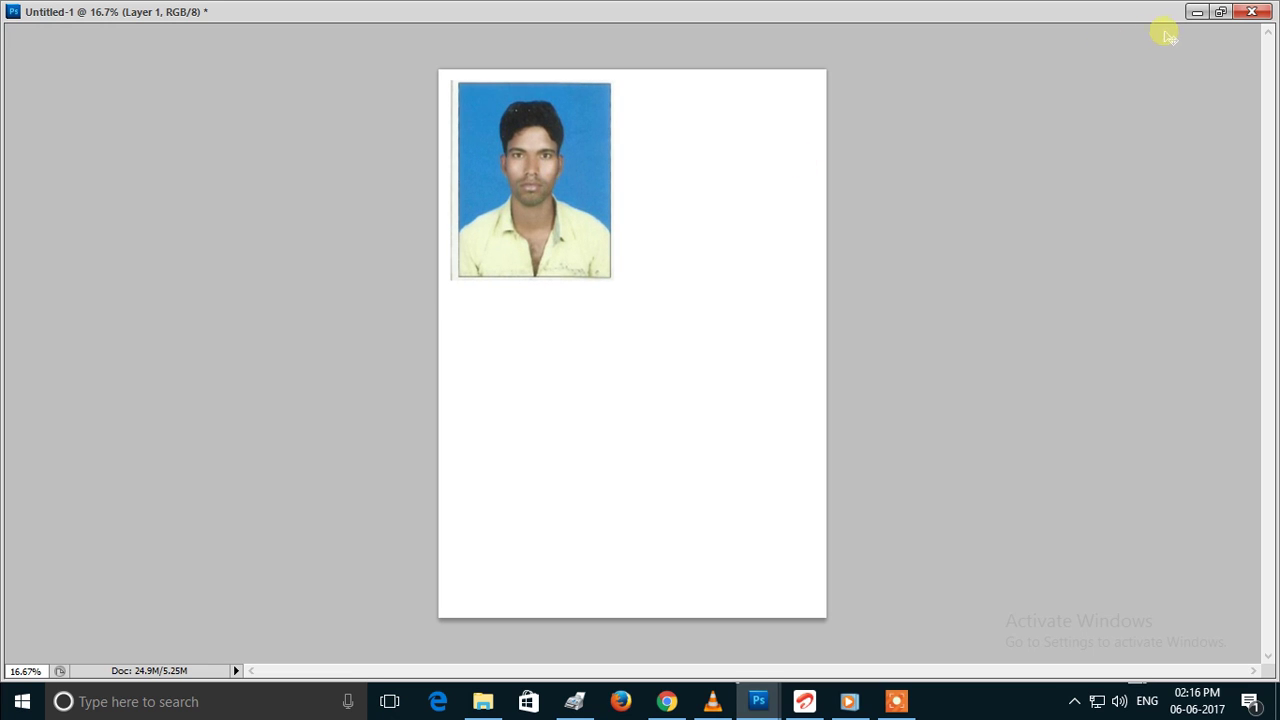
# - Apply Curves raising input 107 to output 134, then re-maximise the A4 window
pyautogui.hotkey('ctrl', 'm')
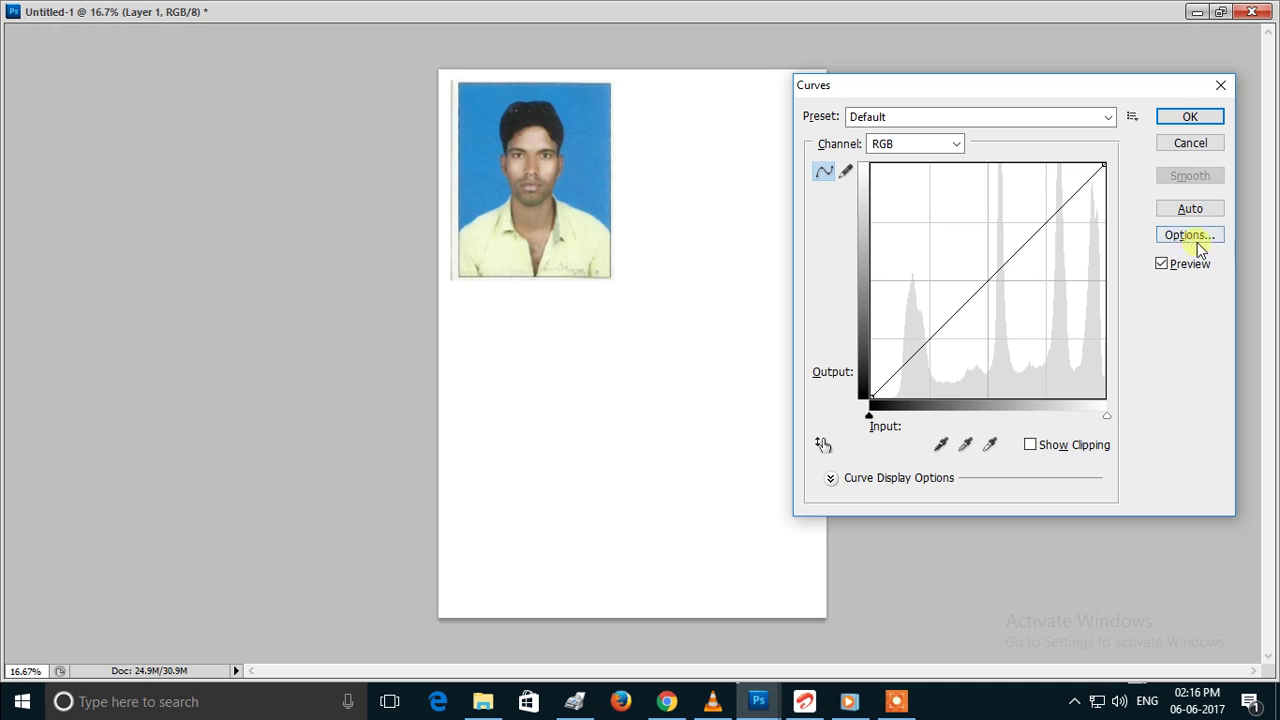
pyautogui.click(978, 284)
pyautogui.moveTo(978, 284); pyautogui.dragTo(969, 274)
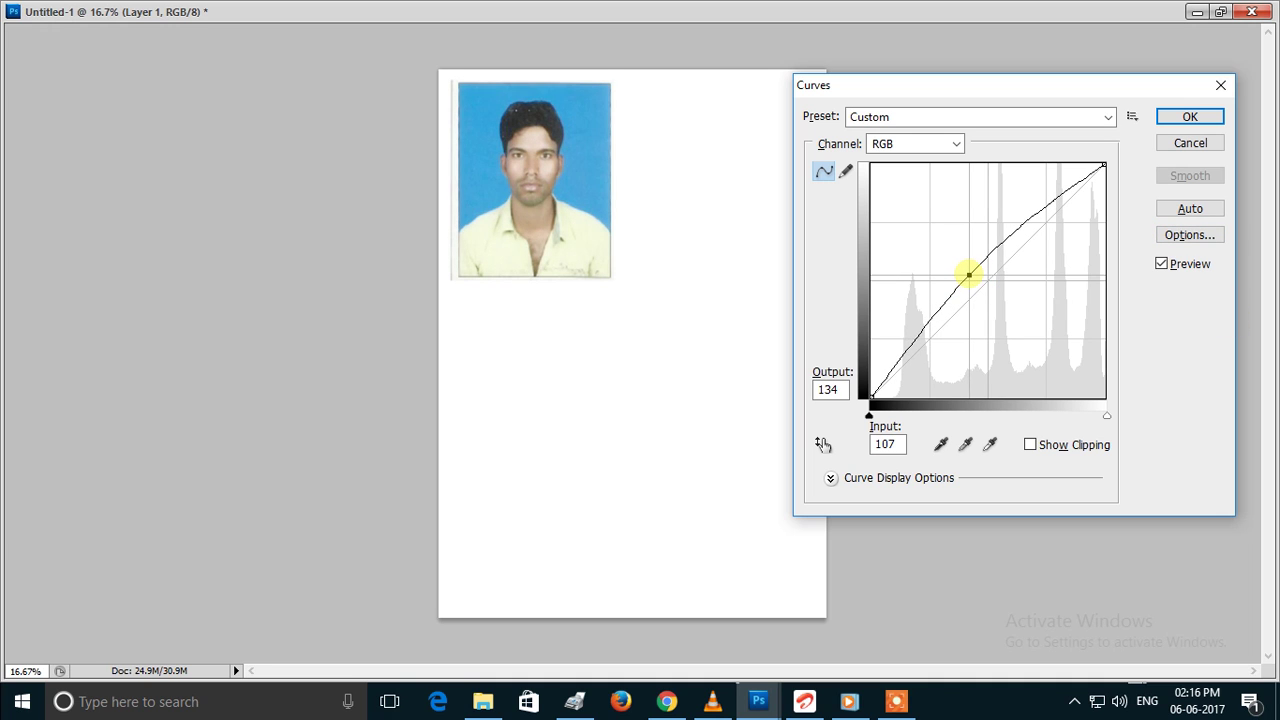
pyautogui.click(1185, 119)
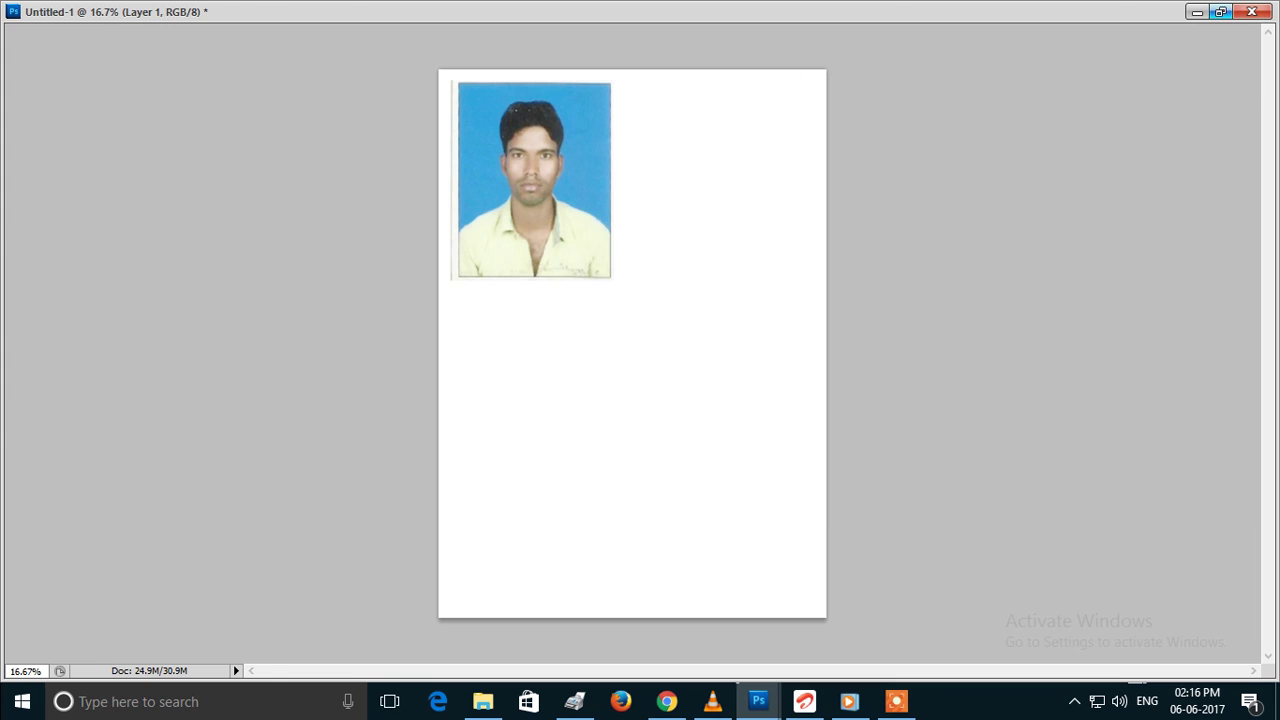
pyautogui.click(1220, 11)
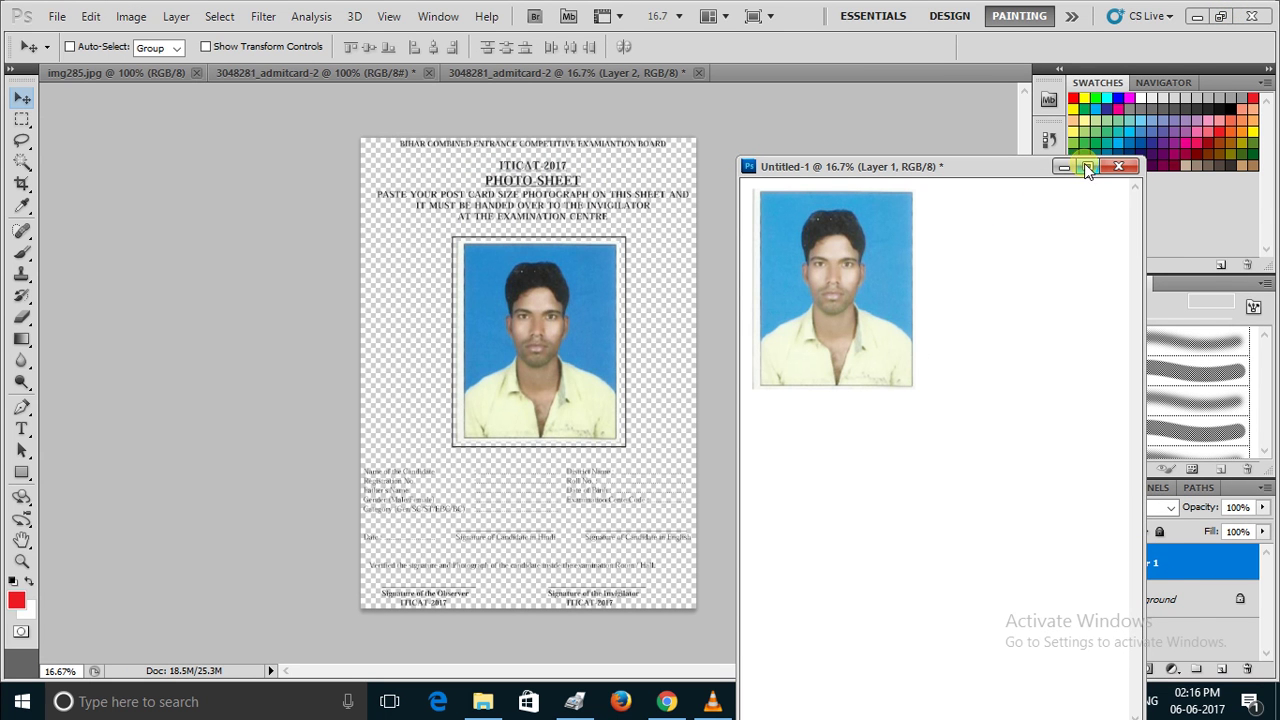
pyautogui.click(1086, 166)
# - Print the A4 sheet on the EPSON L210 at Quality via More Settings, proceeding past the warning
pyautogui.click(1220, 11)
pyautogui.click(56, 17)
pyautogui.click(96, 518)
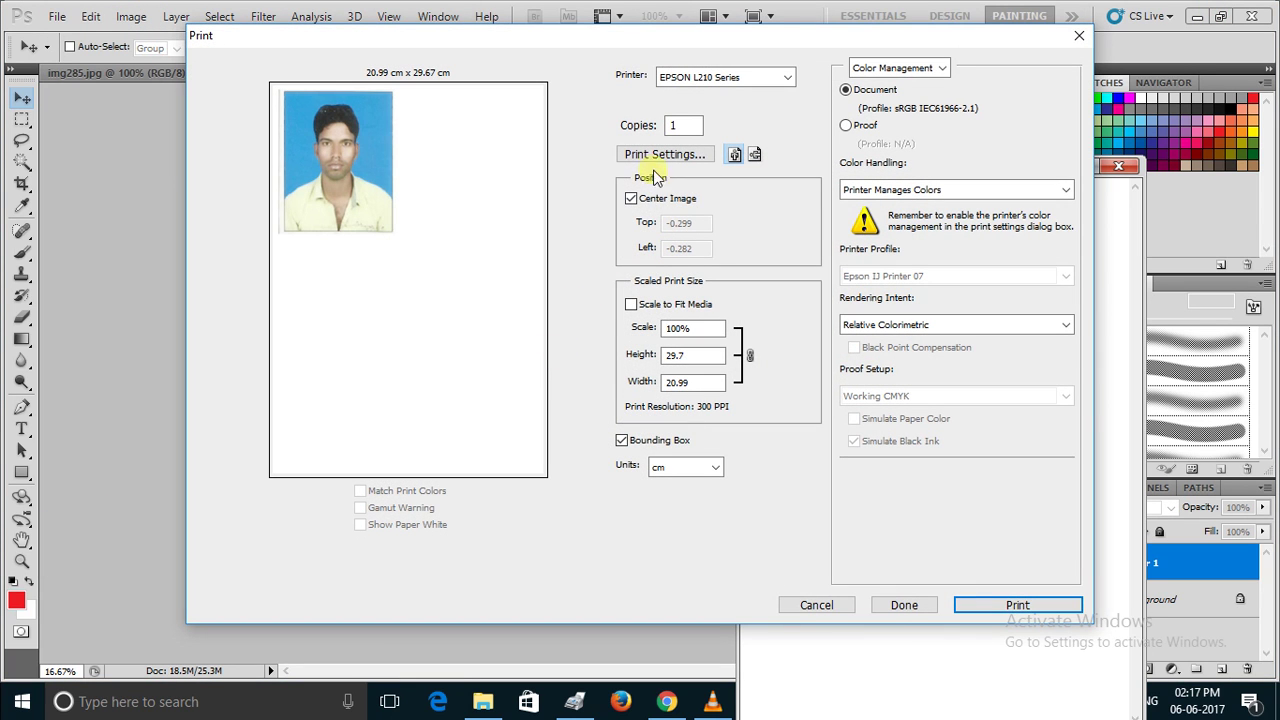
pyautogui.click(666, 156)
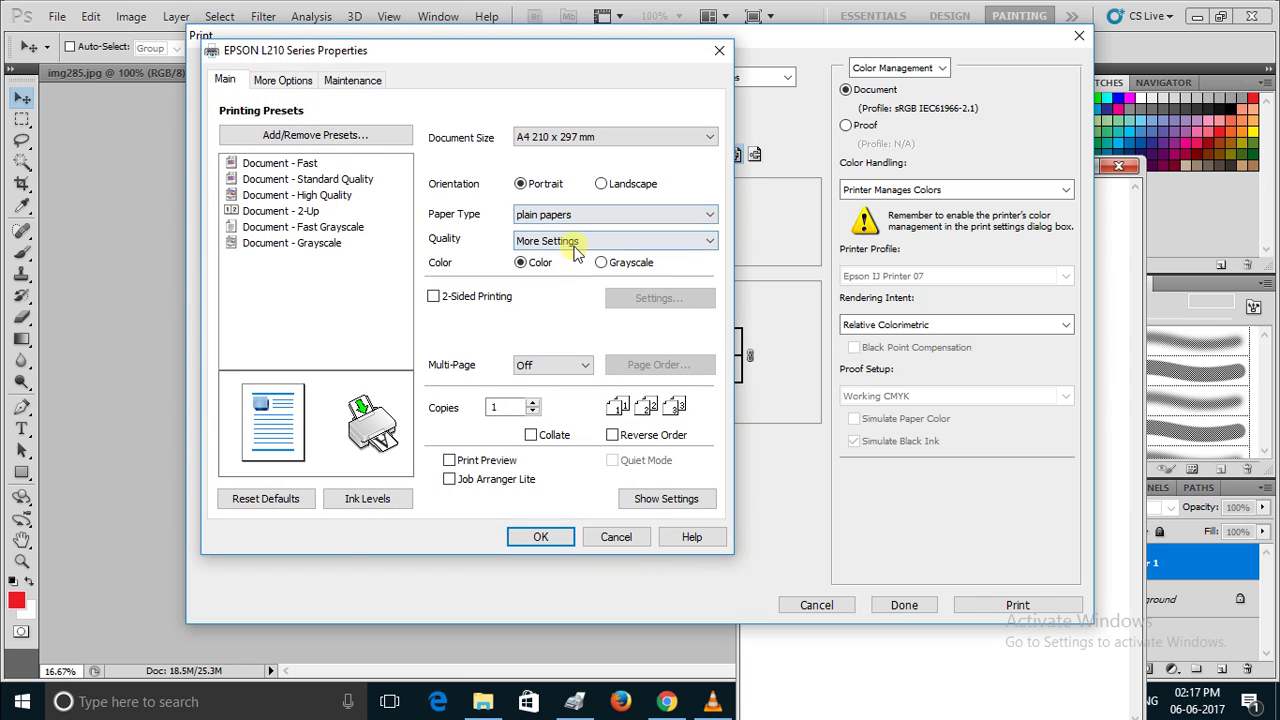
pyautogui.click(571, 242)
pyautogui.click(561, 296)
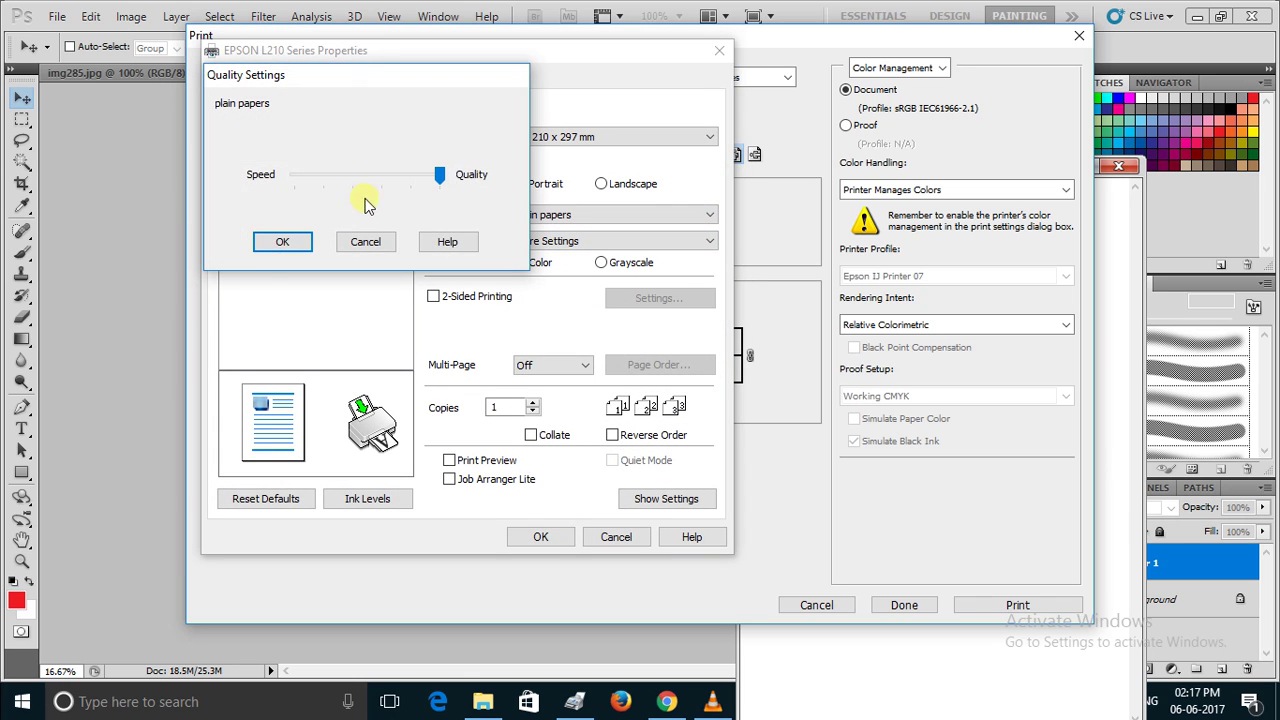
pyautogui.click(264, 246)
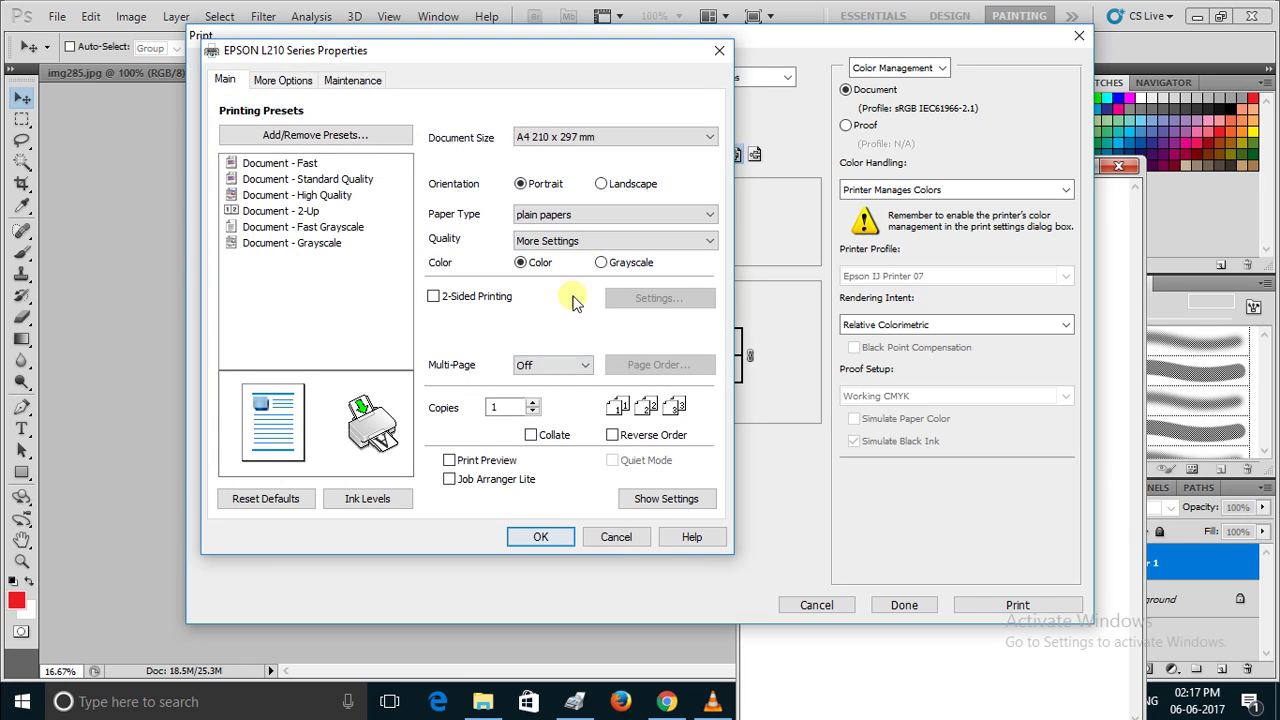
pyautogui.click(530, 537)
pyautogui.click(989, 607)
pyautogui.click(525, 277)
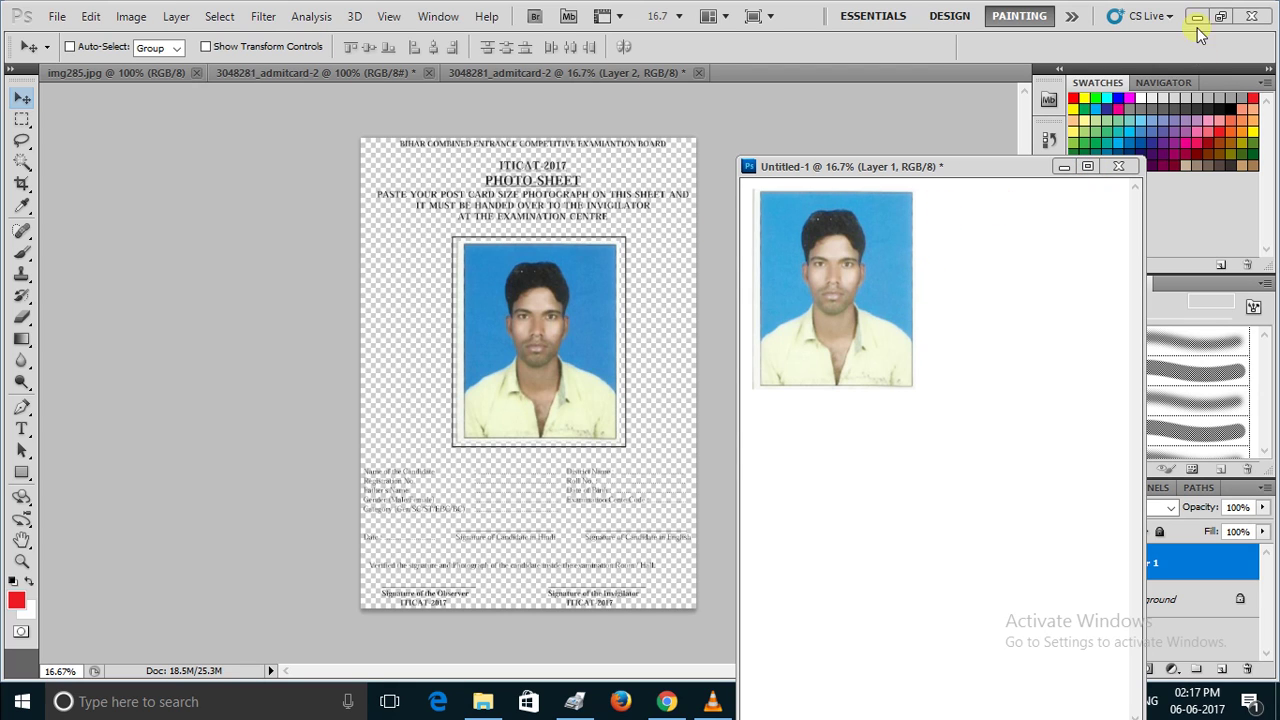
# - Close the Untitled-1 A4 sheet without saving and minimize Photoshop to the desktop
pyautogui.click(1118, 166)
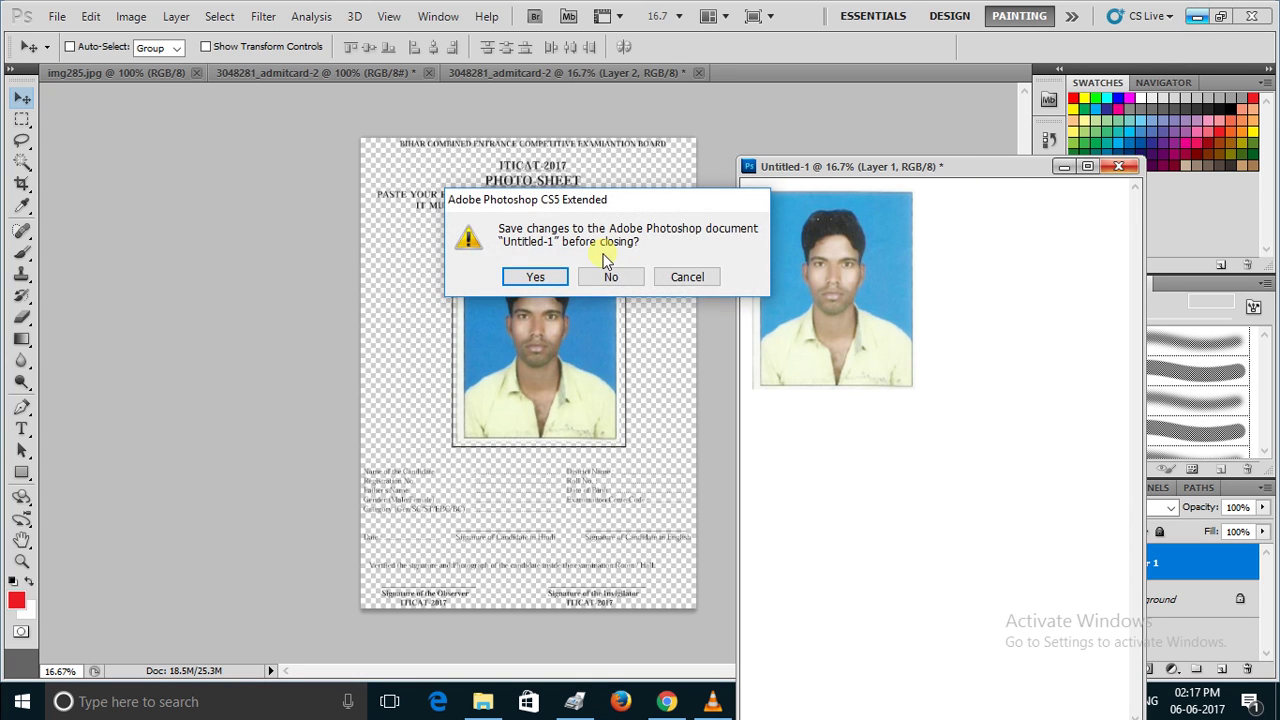
pyautogui.click(610, 276)
pyautogui.click(1197, 18)
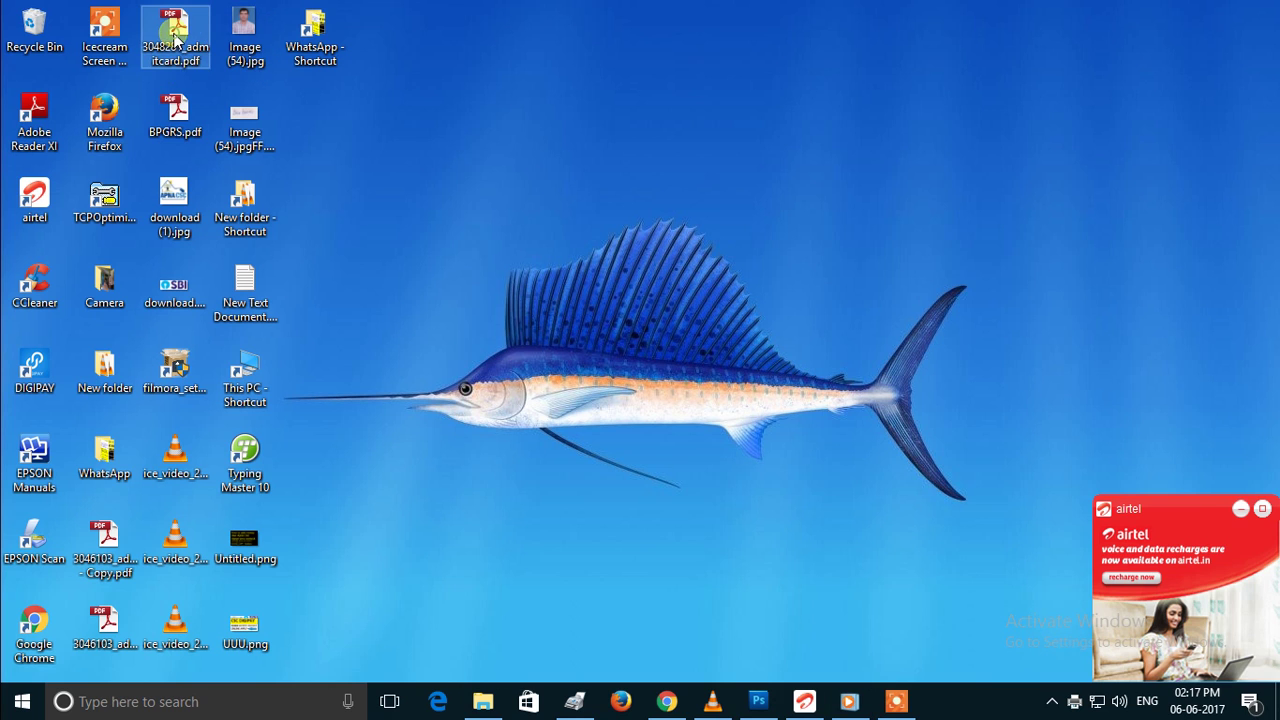
# - Check the admit card PDF's context menu, dismiss it, and bring Chrome to the front
pyautogui.rightClick(176, 36)
pyautogui.moveTo(232, 130)
pyautogui.click(955, 159)
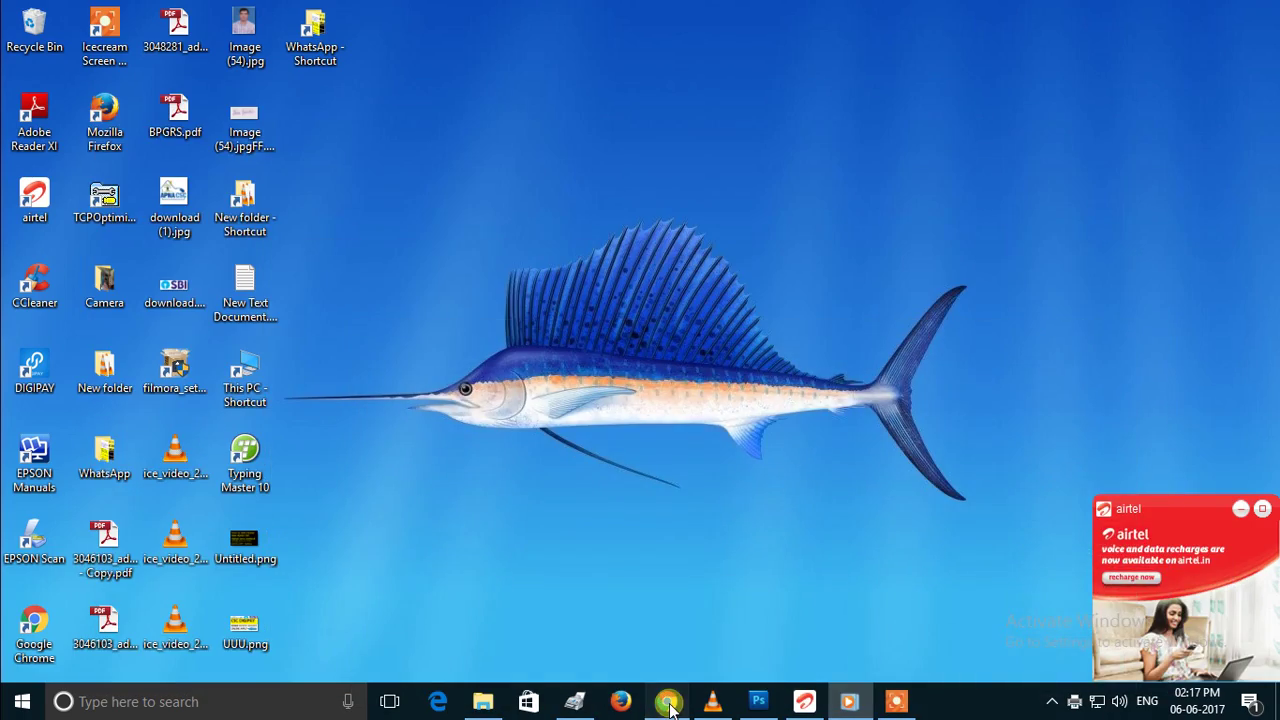
pyautogui.click(667, 701)
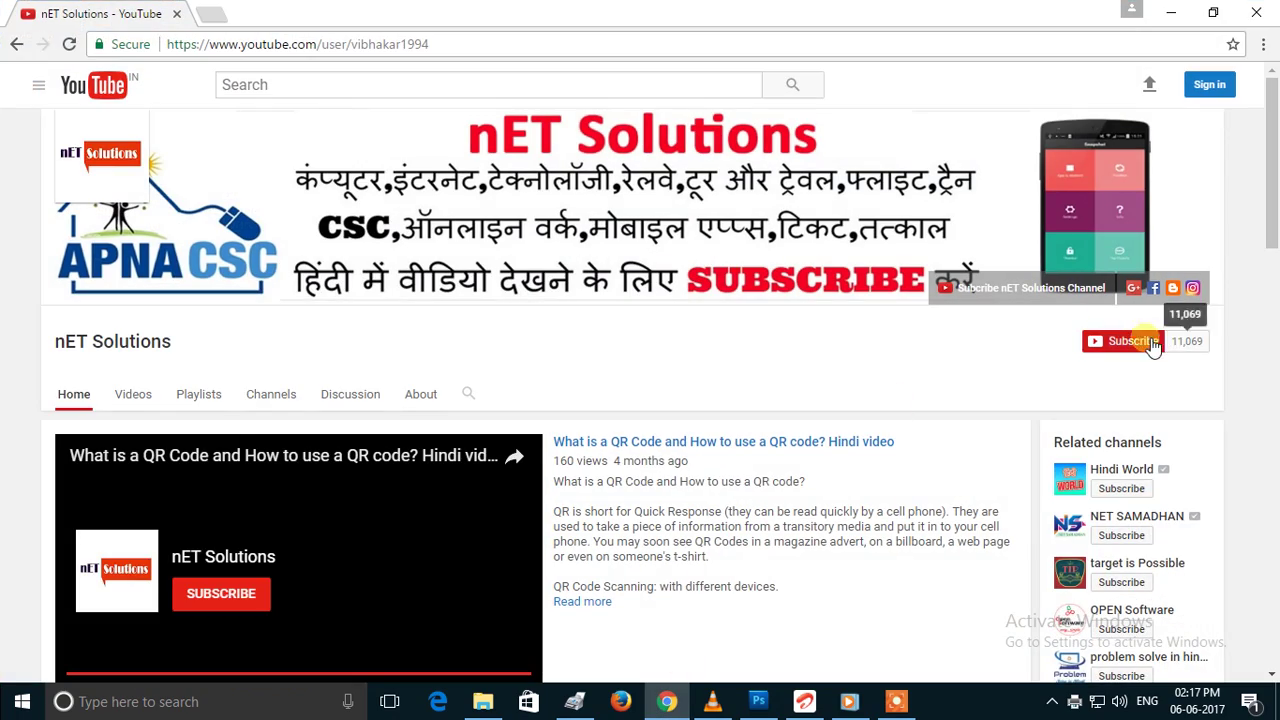